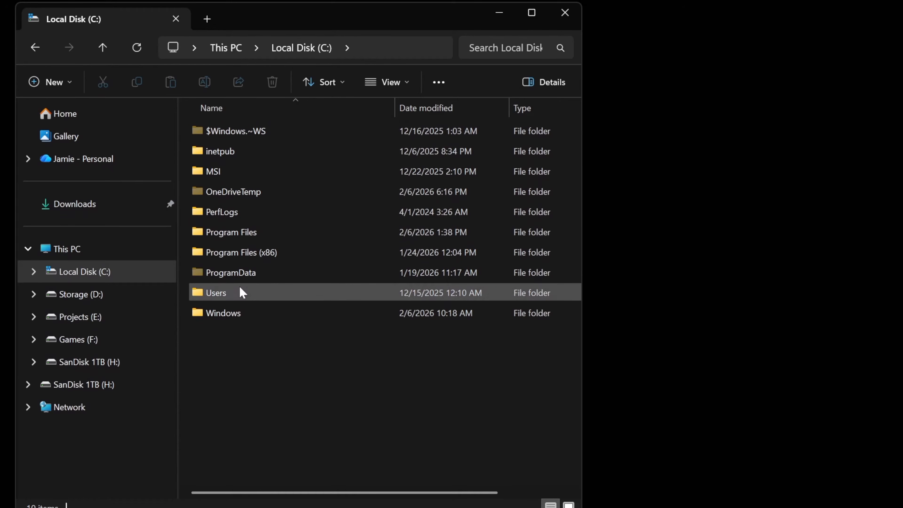
Open the OneDrive folder inside the user's profile folder under Users on Local Disk (C:)
double_click(232, 289)
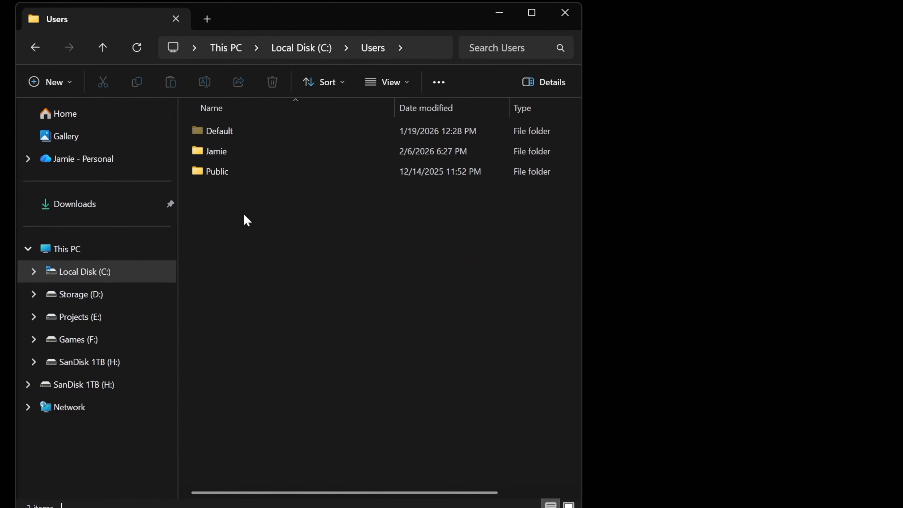
double_click(233, 152)
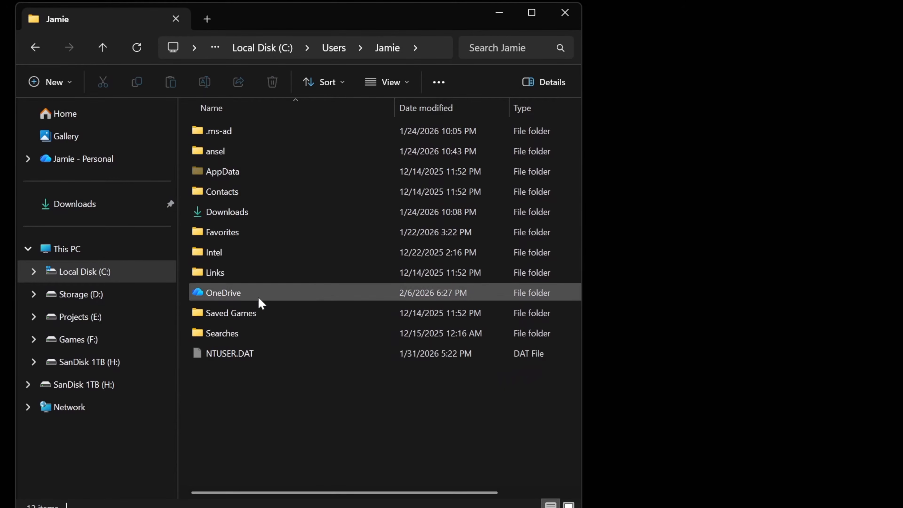
mouse_move(242, 291)
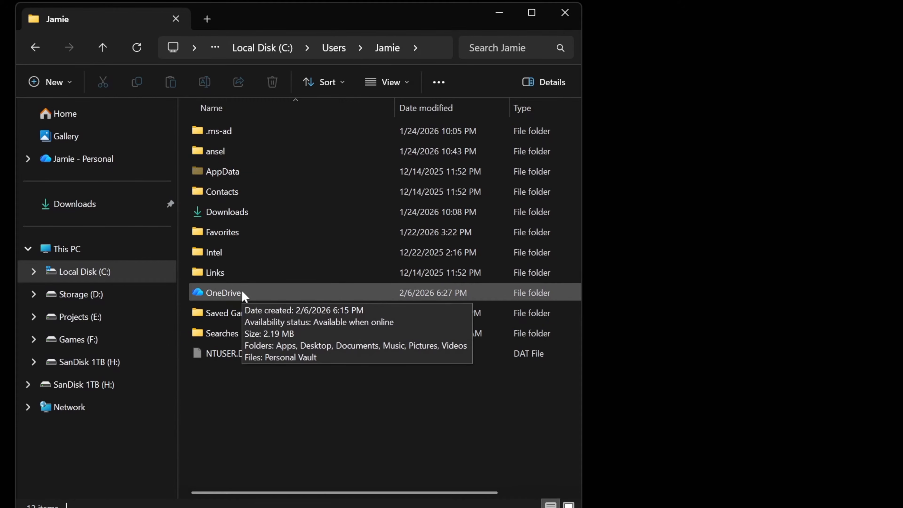
double_click(242, 294)
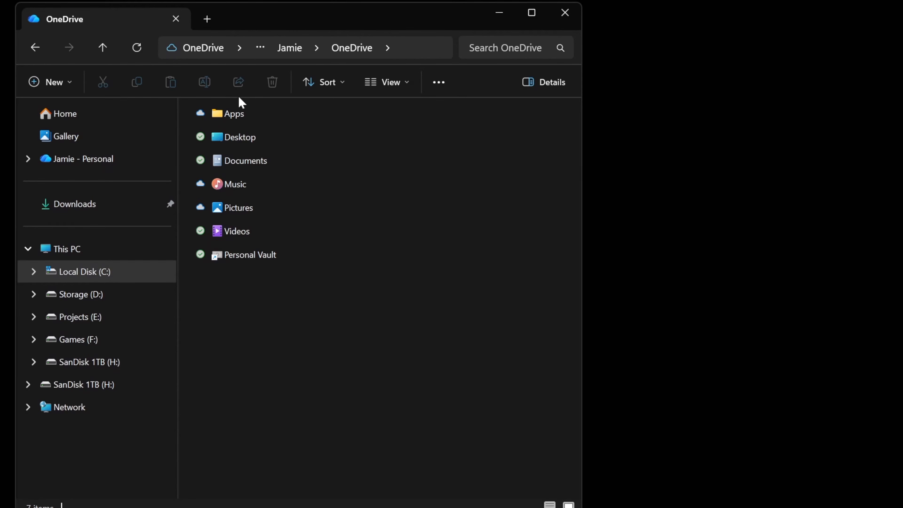
key("alt+Left")
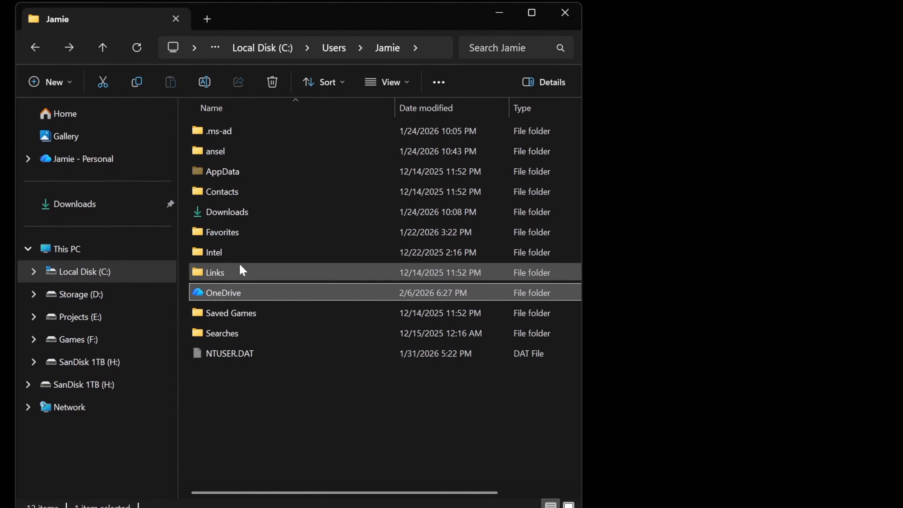
double_click(229, 295)
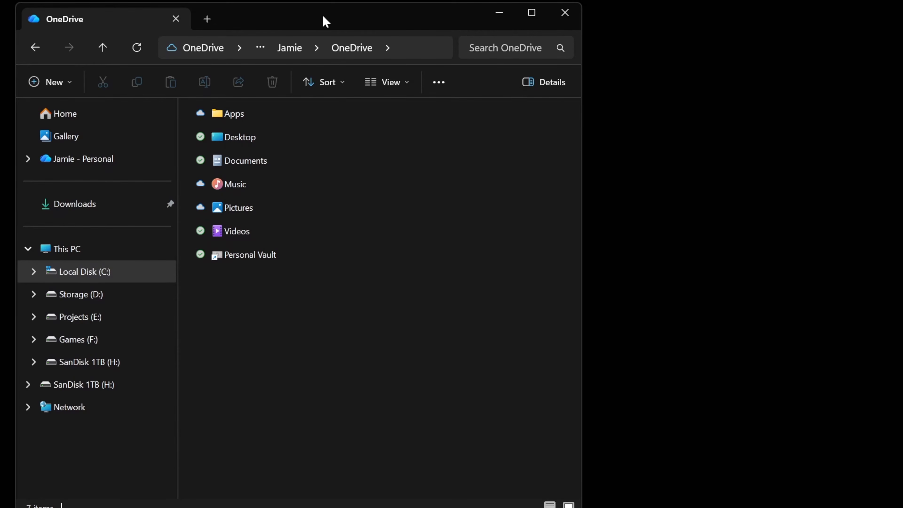
left_click_drag(322, 20, 401, 21)
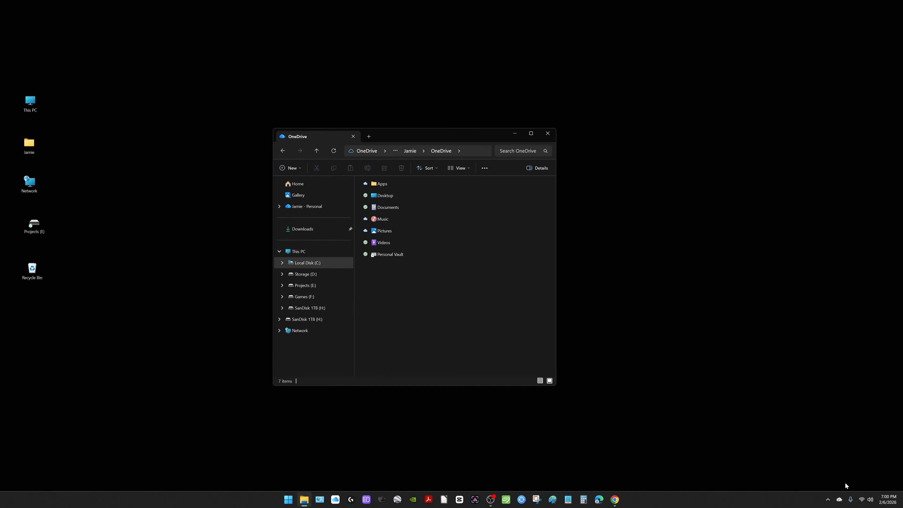
Open OneDrive's folder backup management from its sync settings and place it beside the File Explorer window, closing the settings window
left_click(839, 500)
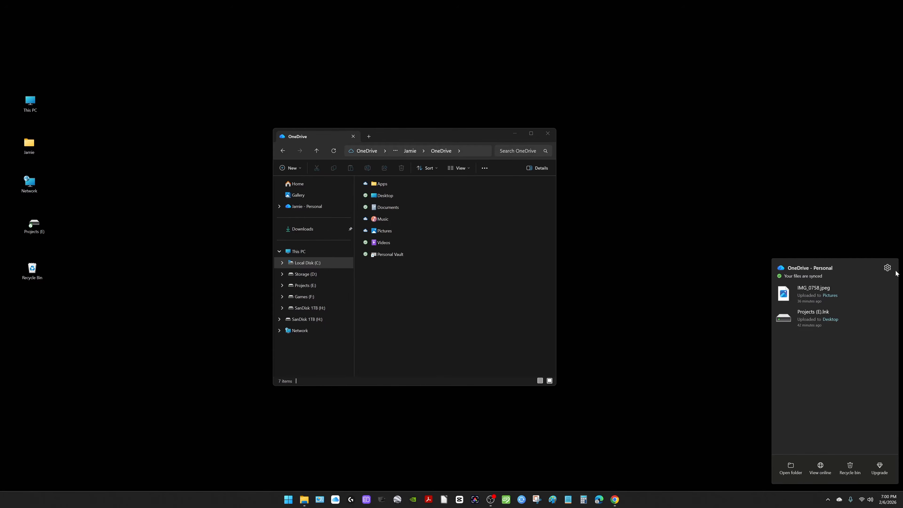
left_click(887, 269)
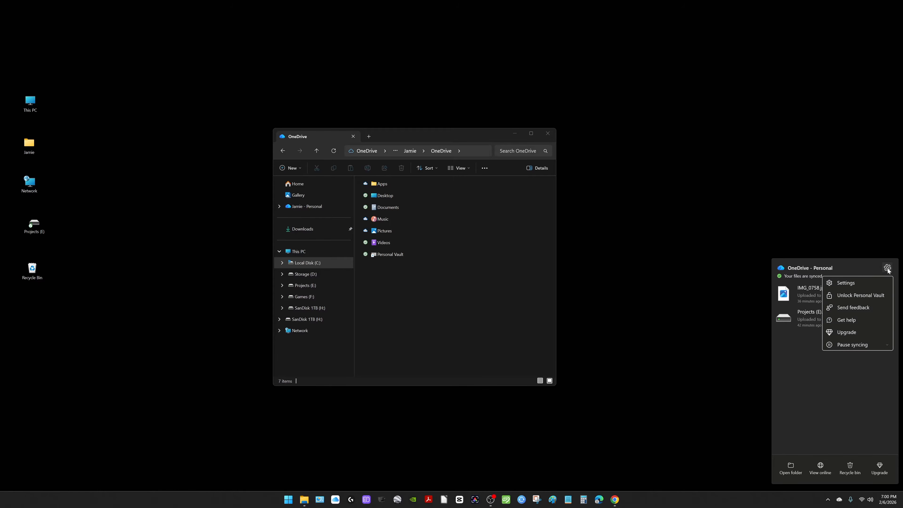
left_click(853, 283)
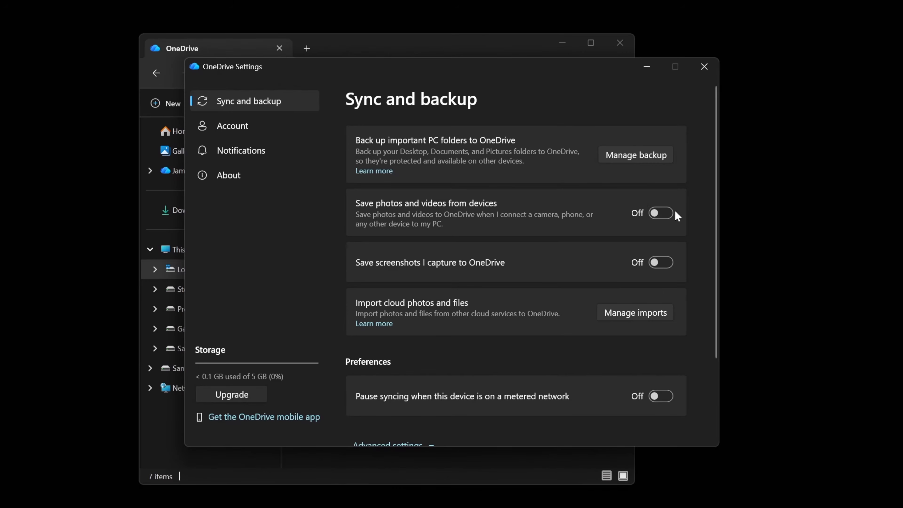
left_click(634, 152)
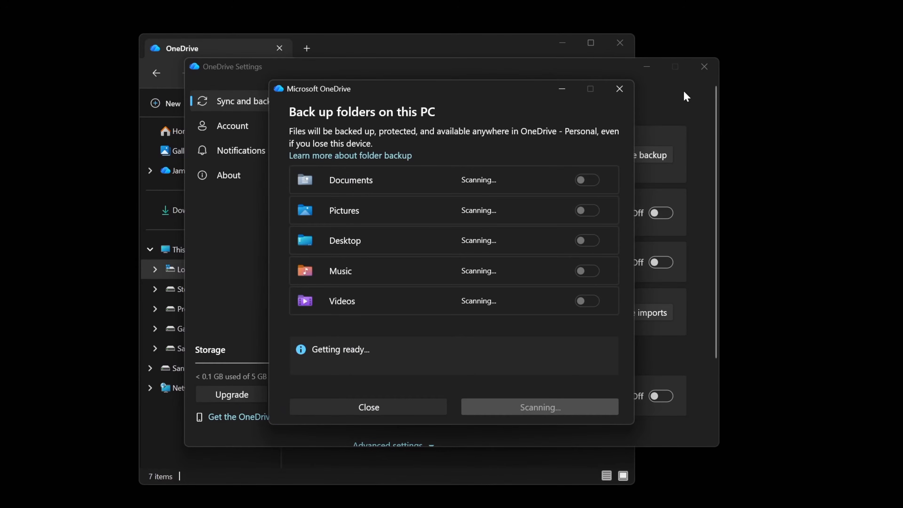
left_click(692, 90)
left_click(704, 67)
left_click_drag(424, 97, 682, 119)
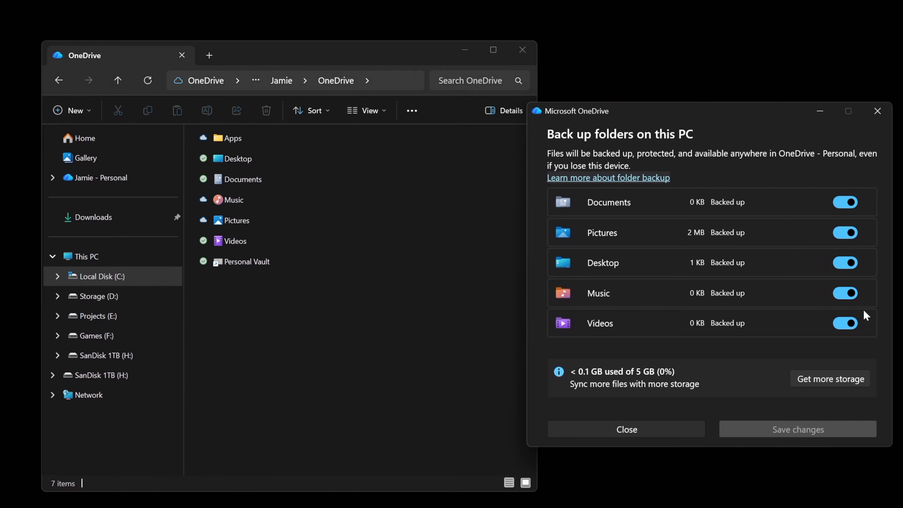
left_click(853, 204)
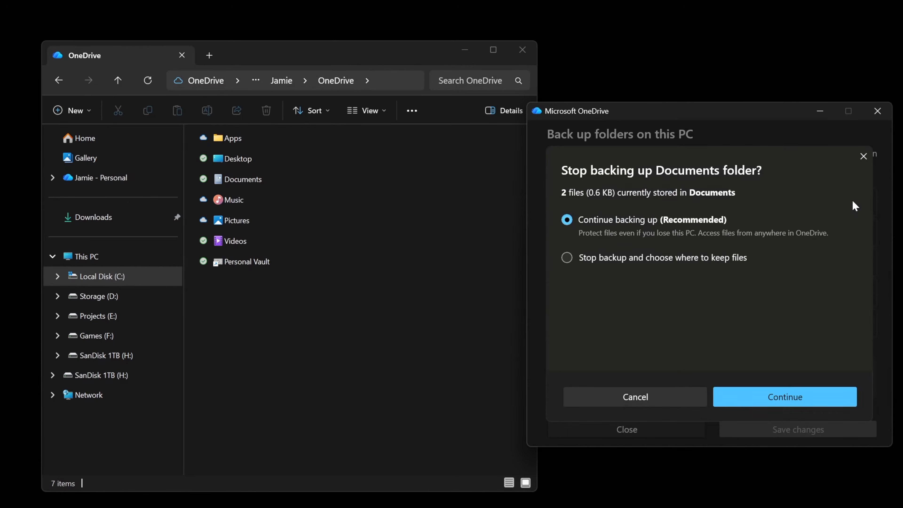
left_click(566, 257)
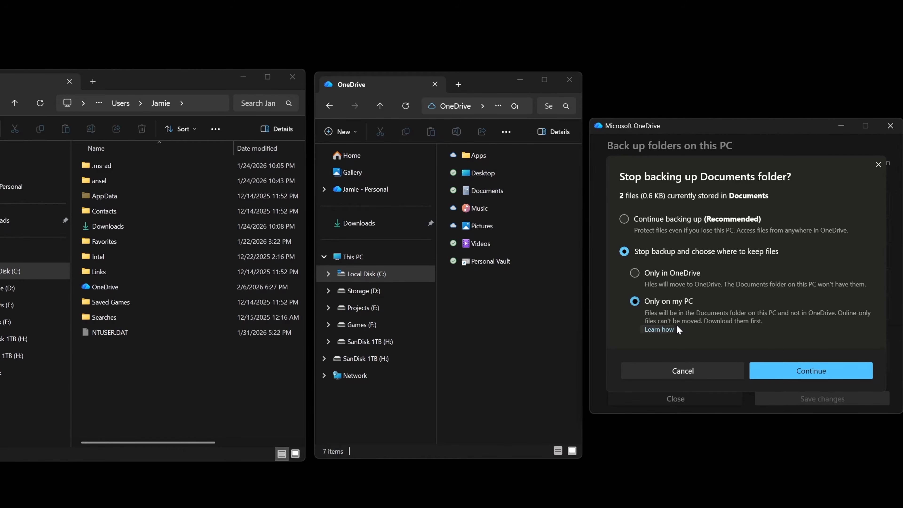
left_click(700, 369)
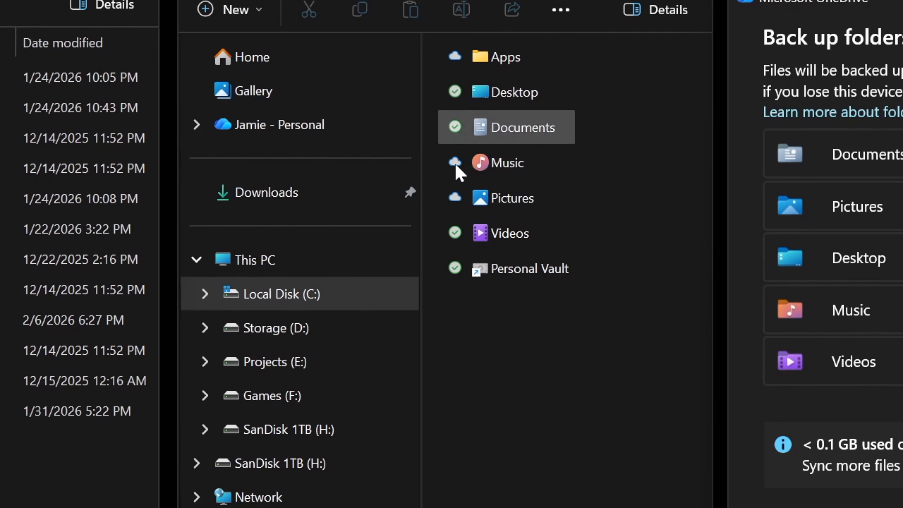
Set the Documents folder in OneDrive to Always keep on this device
right_click(457, 132)
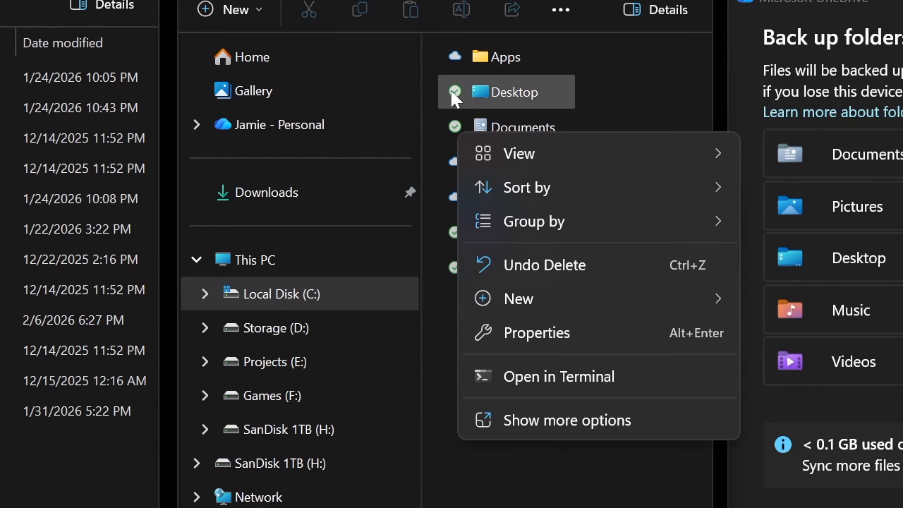
right_click(457, 93)
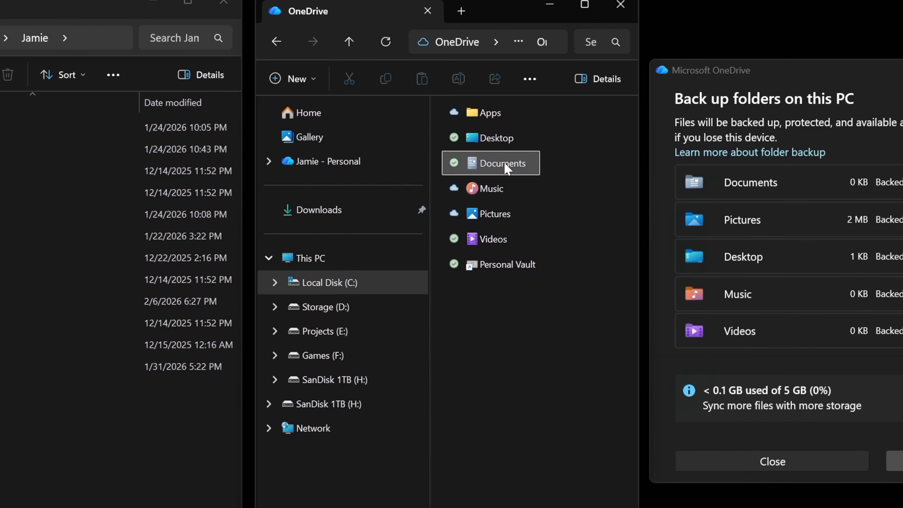
right_click(505, 163)
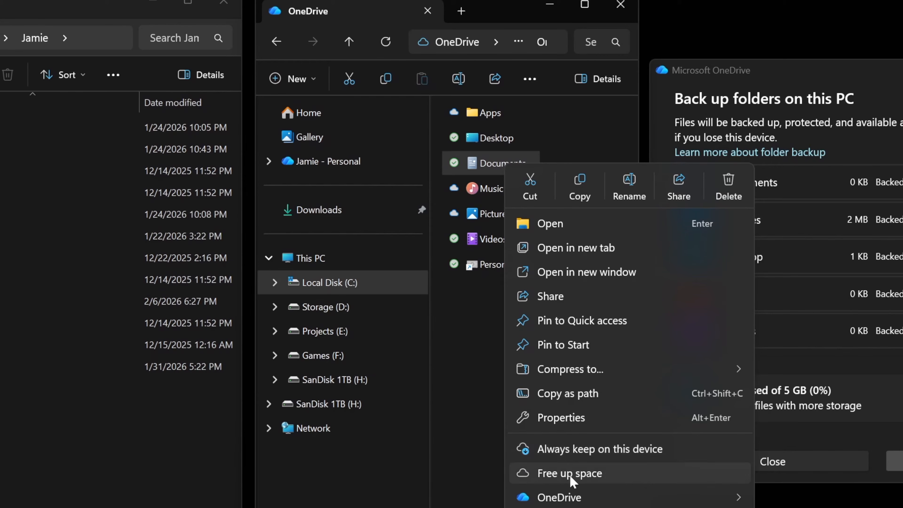
left_click(585, 449)
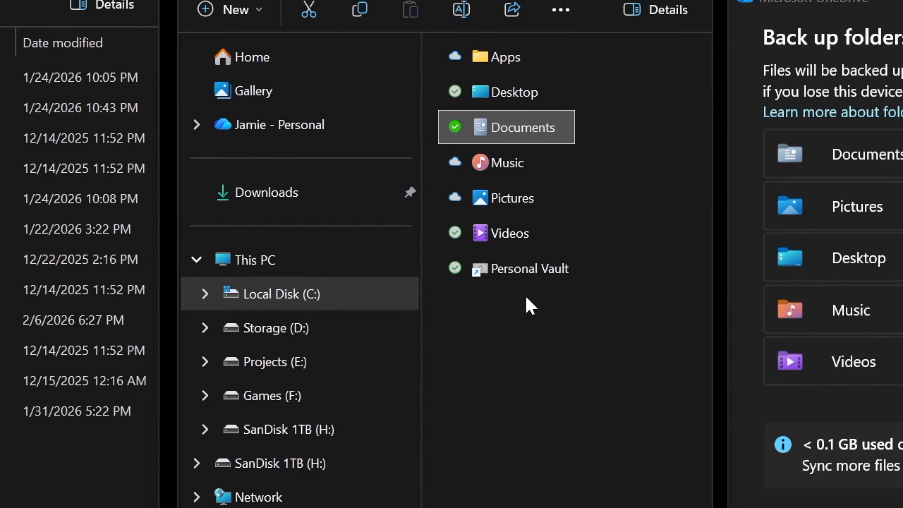
Set all items in the OneDrive folder to Always keep on this device and clear the selection
left_click_drag(506, 321, 507, 190)
left_click_drag(527, 158, 514, 50)
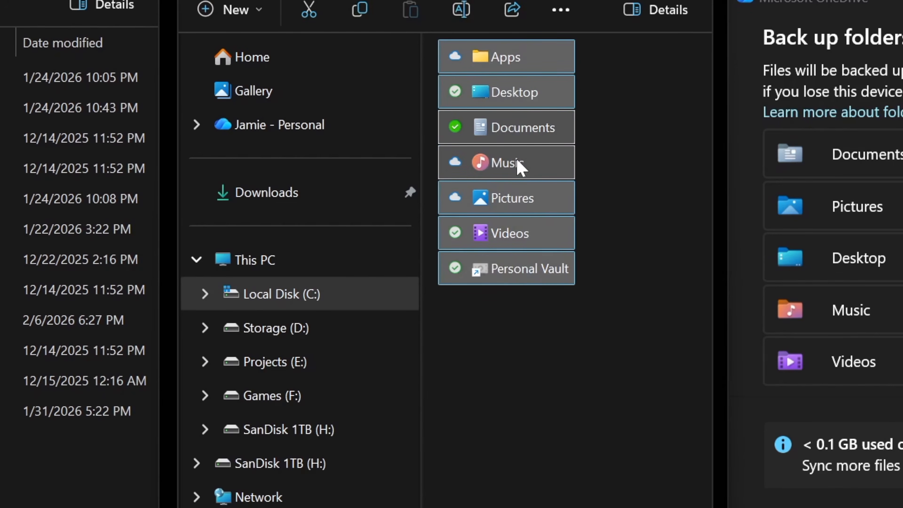
right_click(526, 161)
left_click(529, 370)
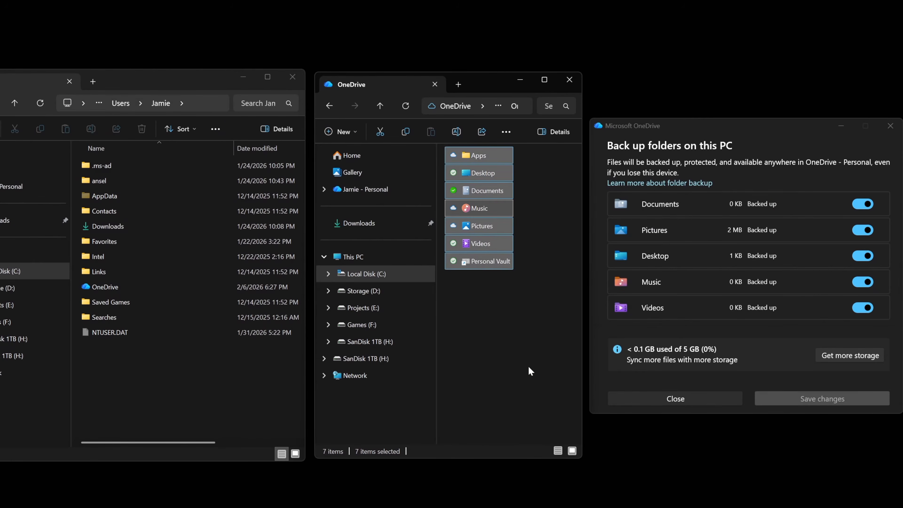
left_click(512, 340)
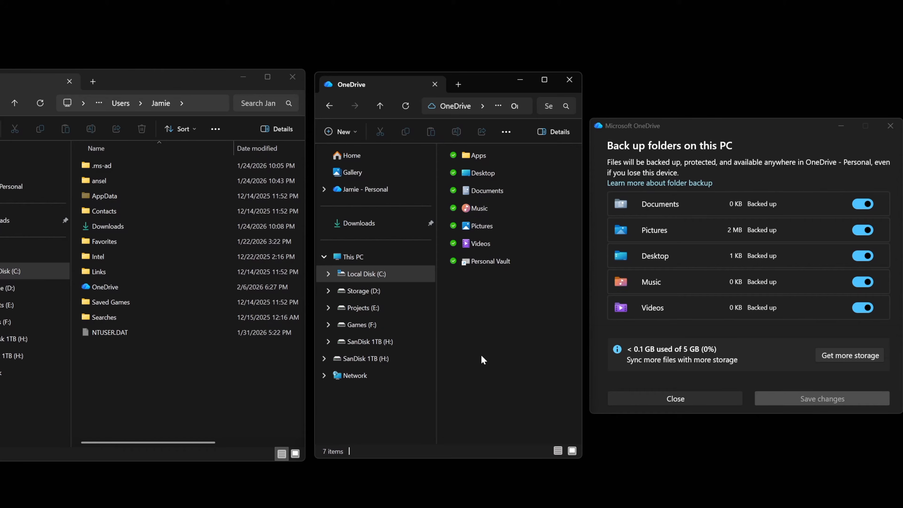
Stop backing up the Documents folder, keep its files Only on my PC, and acknowledge the completion notice
left_click(862, 204)
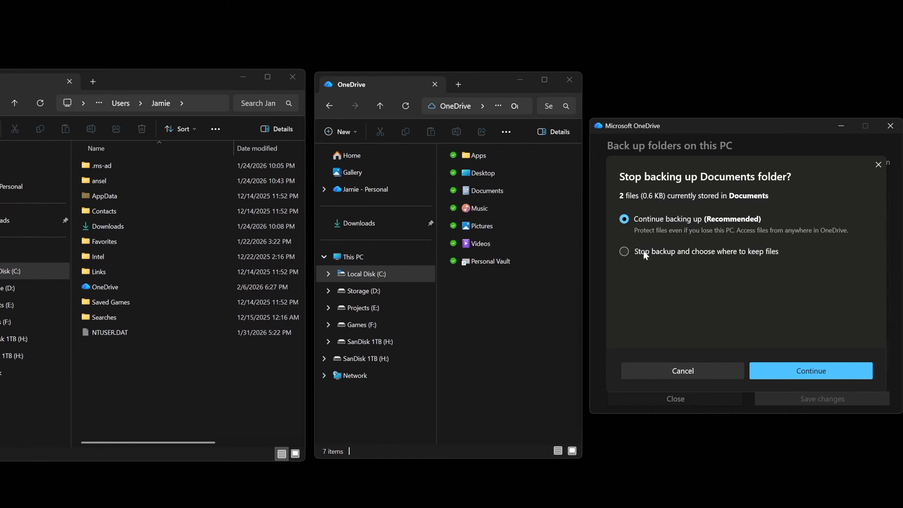
left_click(624, 252)
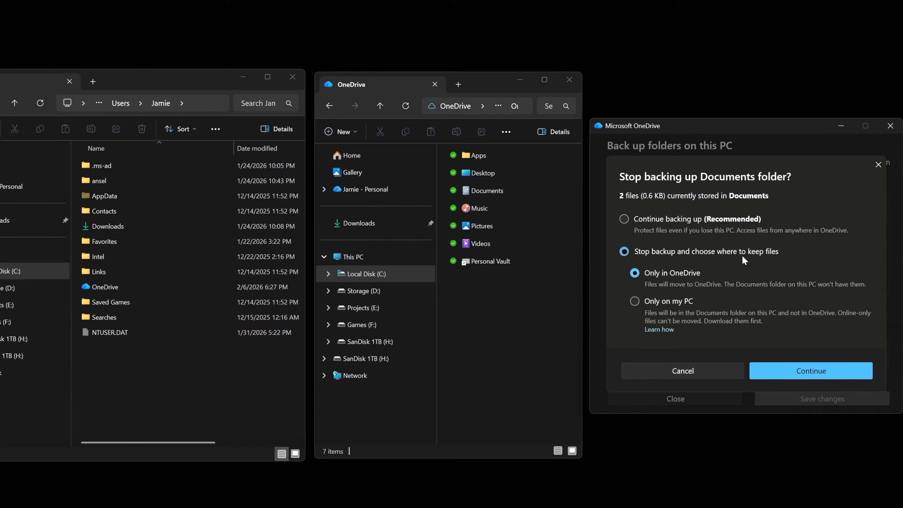
left_click(634, 302)
left_click(803, 372)
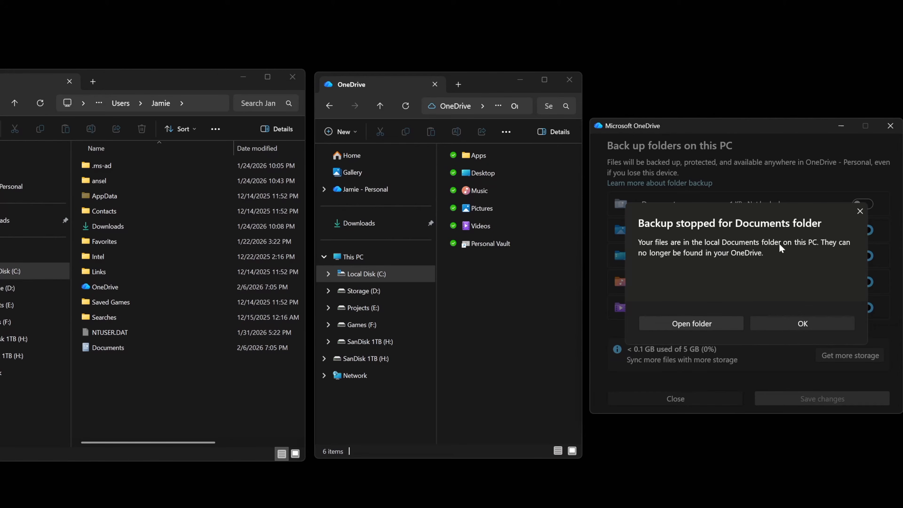
left_click(786, 329)
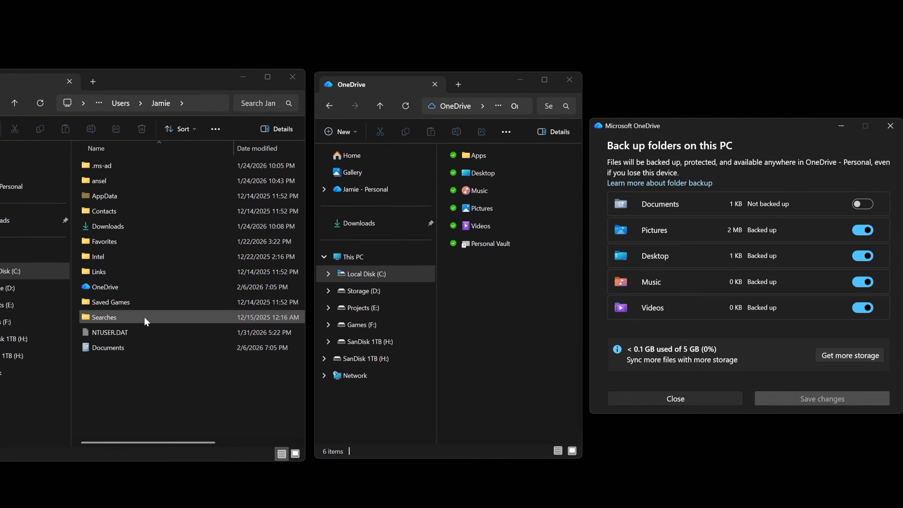
Examine the local Documents folder and its BACKUP subfolder, and return to the user's profile folder
double_click(149, 350)
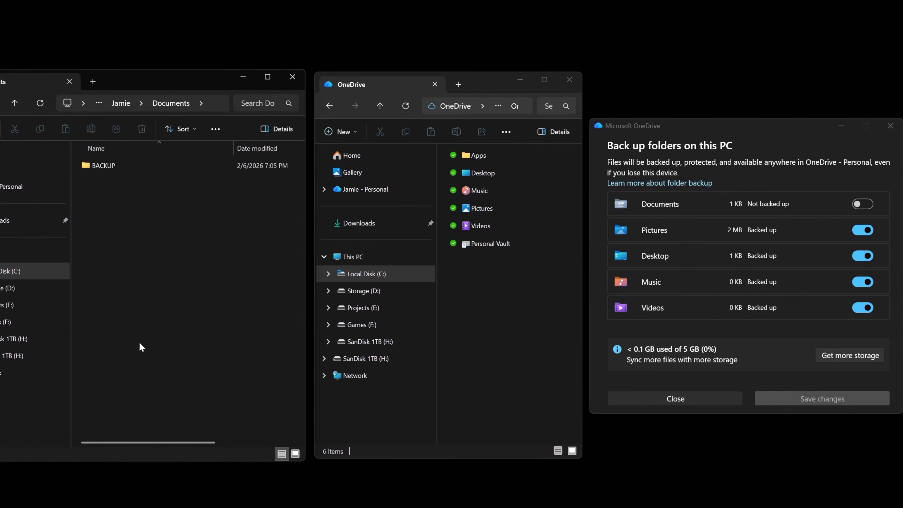
double_click(111, 169)
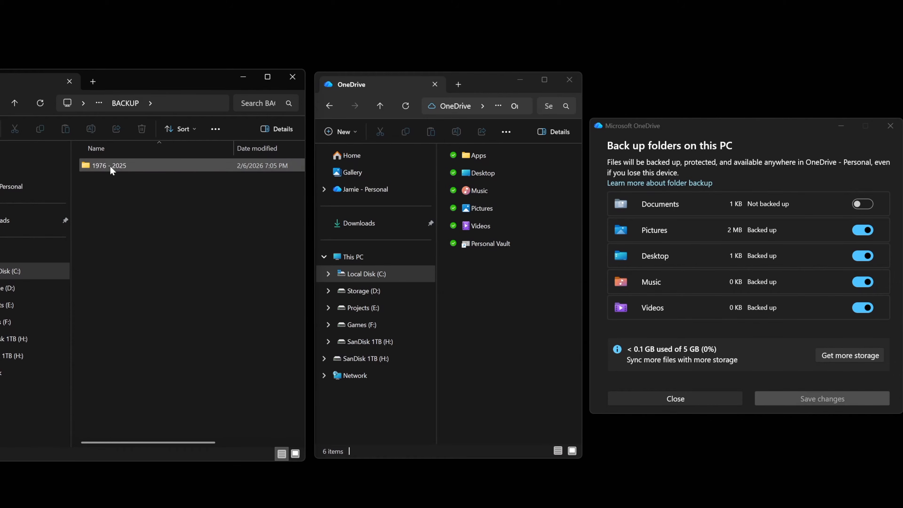
key("alt+Left")
key("alt+Left")
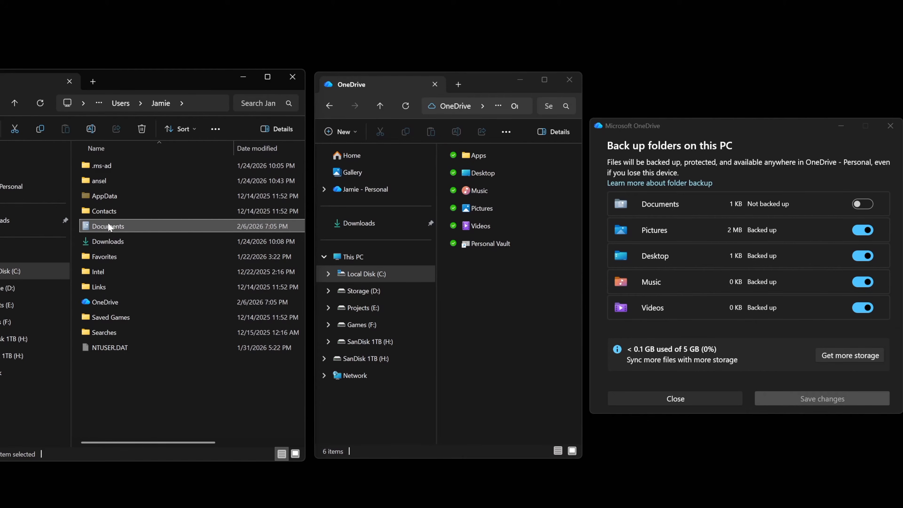
Check the Always keep on this device setting for all remaining items in the OneDrive folder, leaving it as is
left_click(477, 191)
key("ctrl+a")
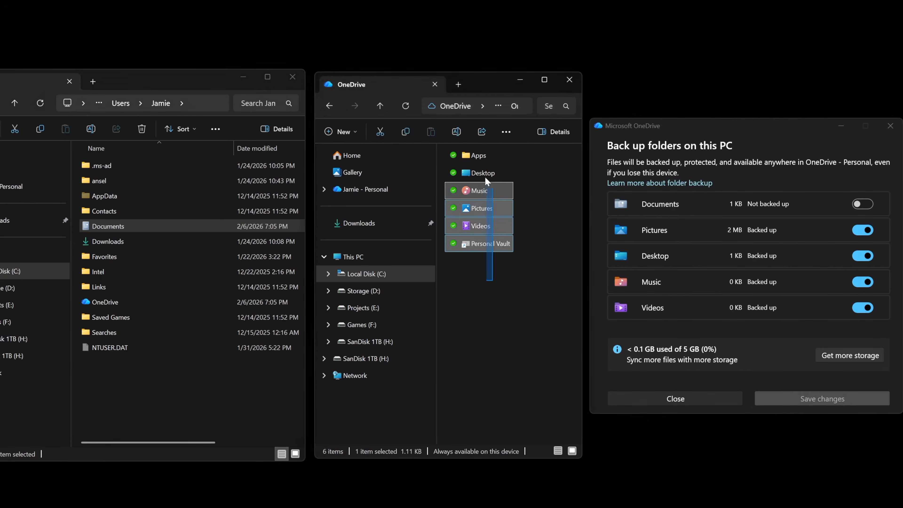
right_click(475, 189)
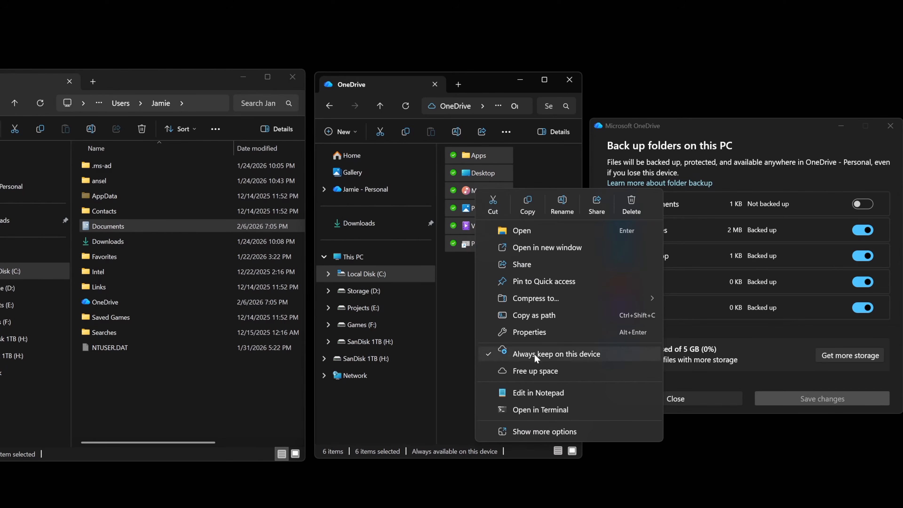
left_click(488, 350)
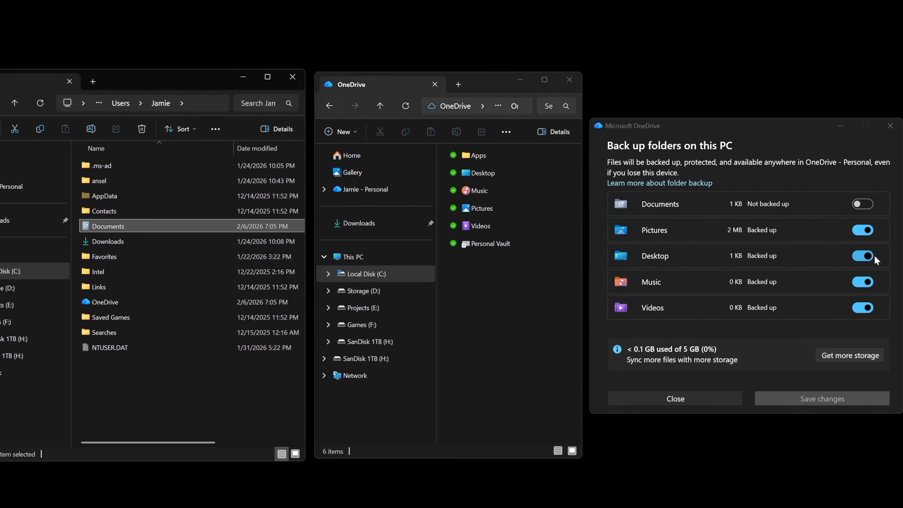
Stop backing up the Pictures folder and keep its files Only on my PC
left_click(867, 256)
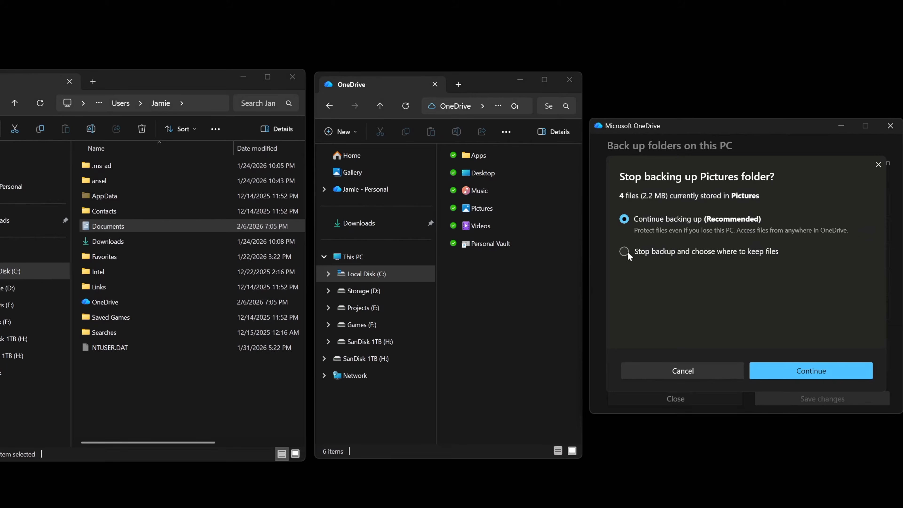
left_click(626, 252)
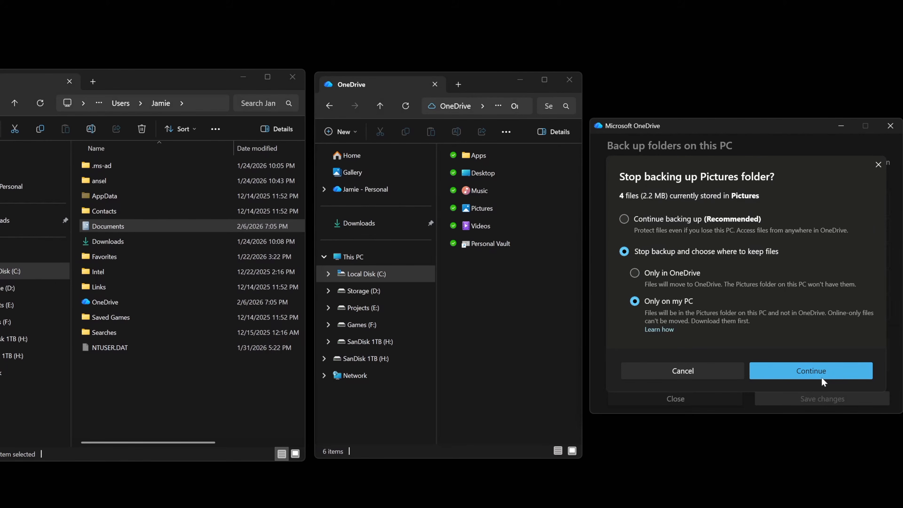
left_click(817, 367)
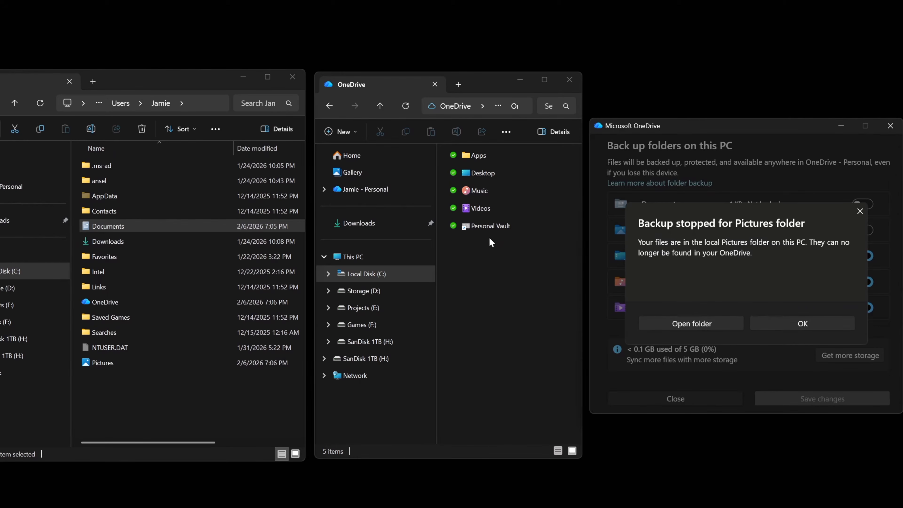
Check the local Pictures folder, and stop backing up the Desktop, Music and Videos folders, keeping their files Only on my PC
double_click(111, 360)
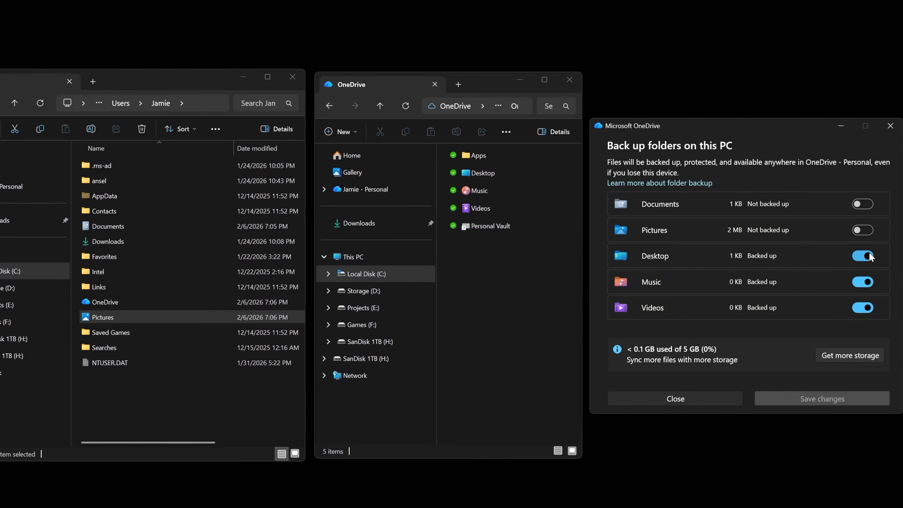
left_click(864, 256)
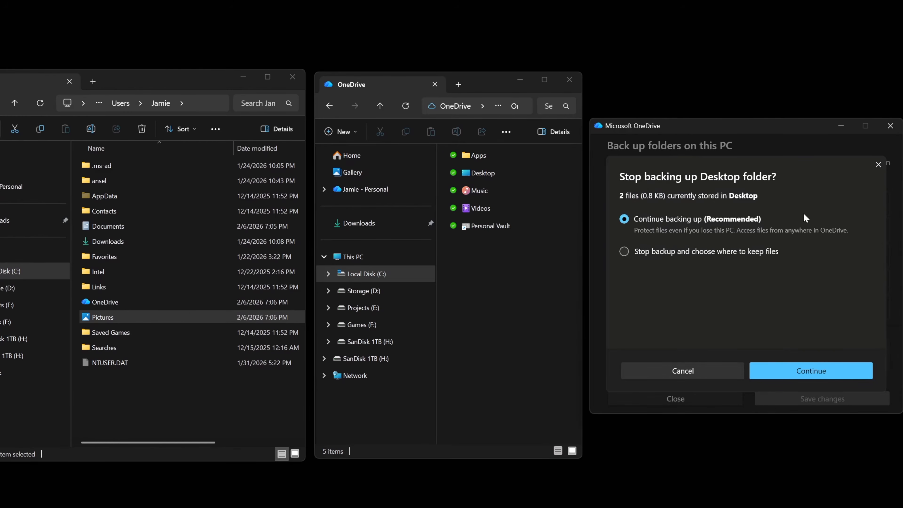
left_click(634, 258)
left_click(635, 301)
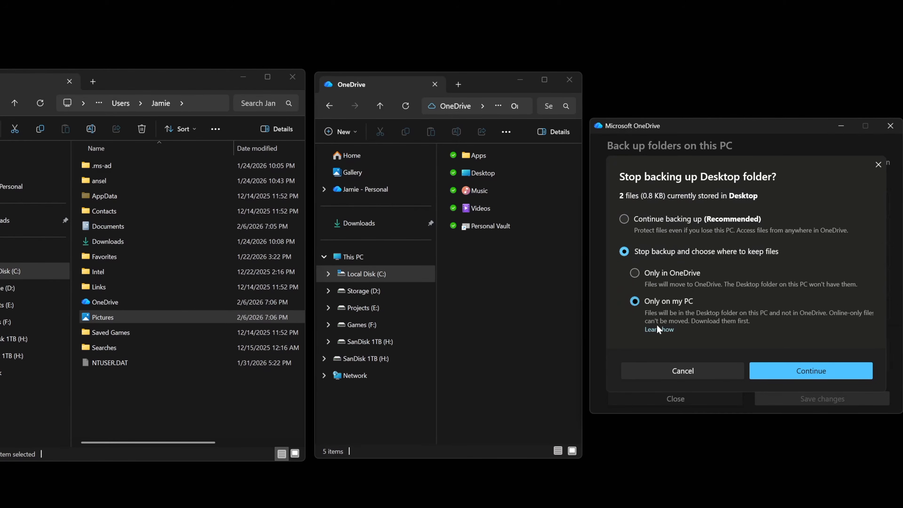
left_click(819, 372)
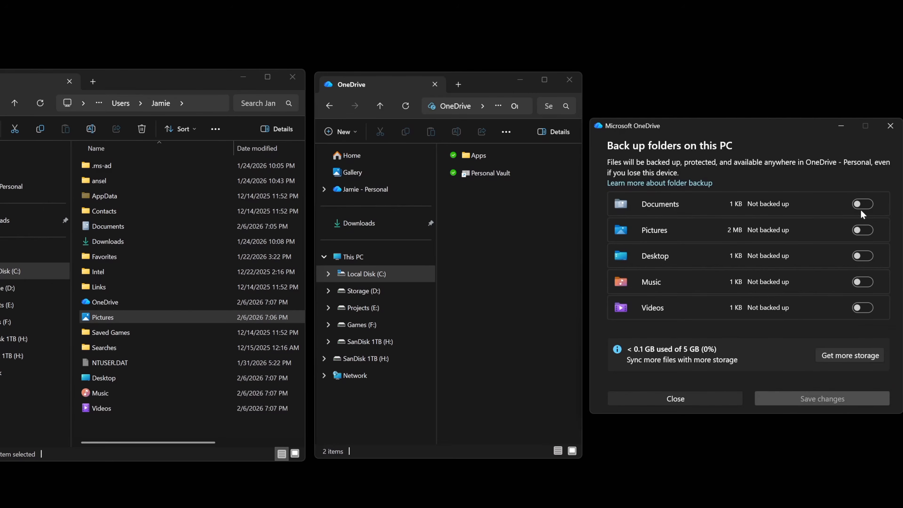
left_click(687, 399)
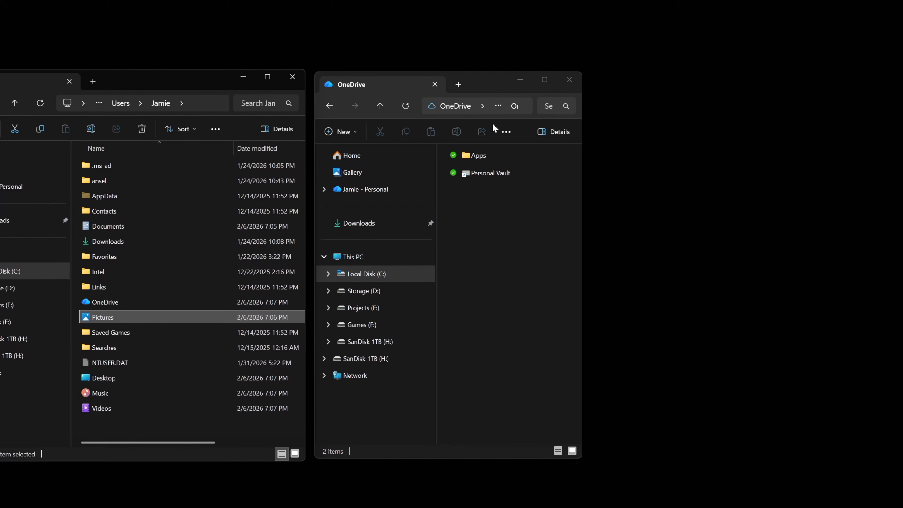
Examine the contents of the local Music and Videos folders and return to the user's profile folder
left_click(112, 394)
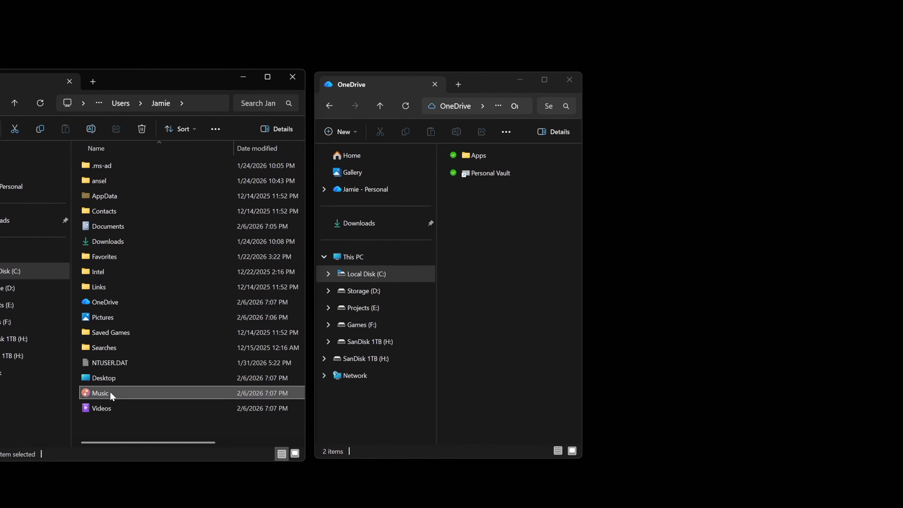
double_click(112, 394)
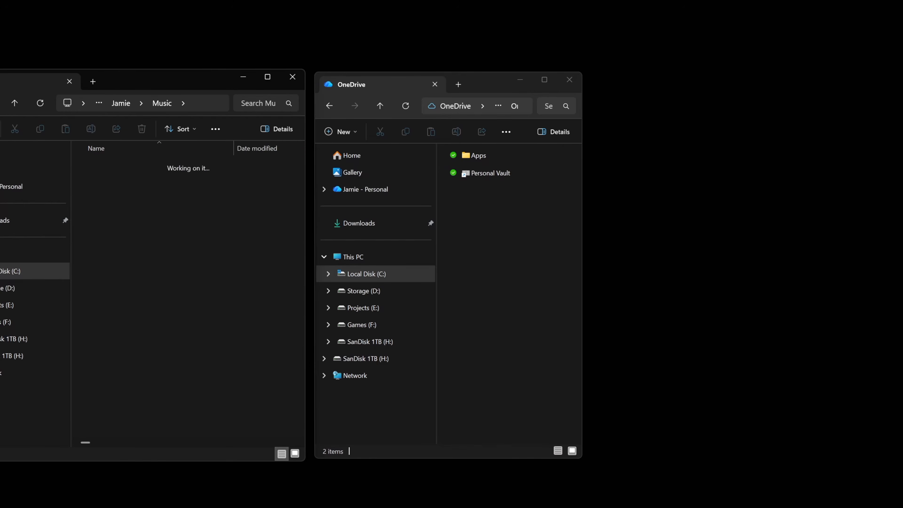
double_click(107, 389)
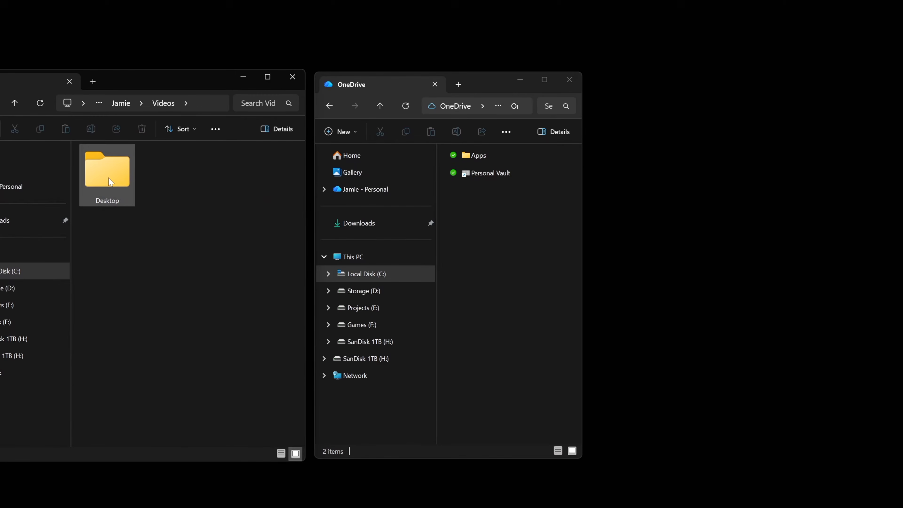
key("alt+Left")
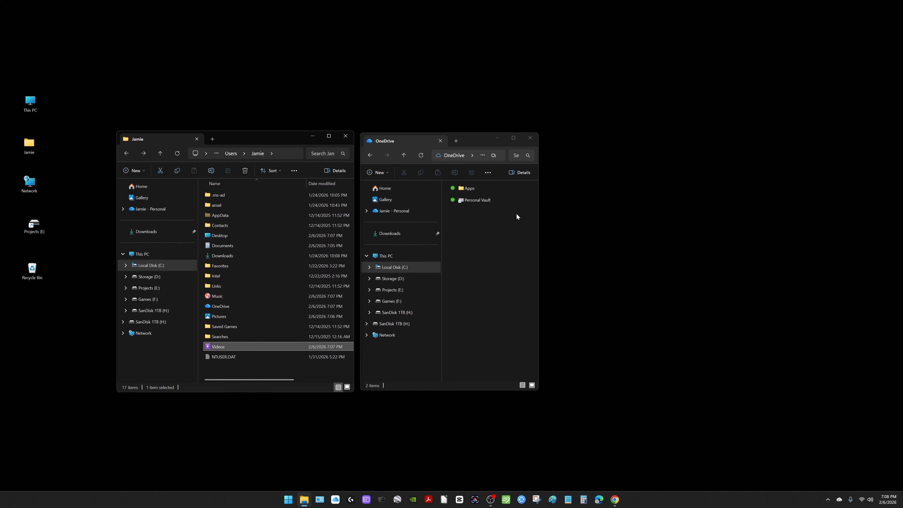
Unlink the OneDrive account from this PC through the OneDrive account settings
left_click(839, 500)
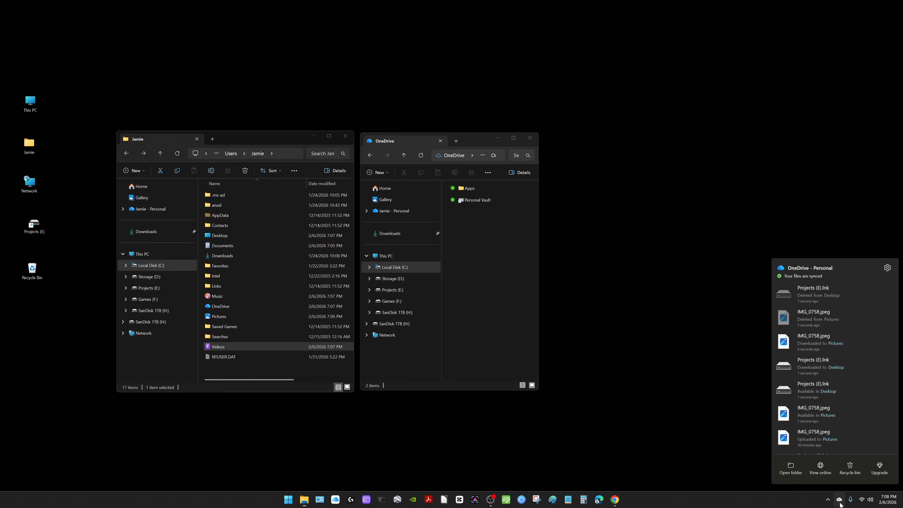
left_click(888, 268)
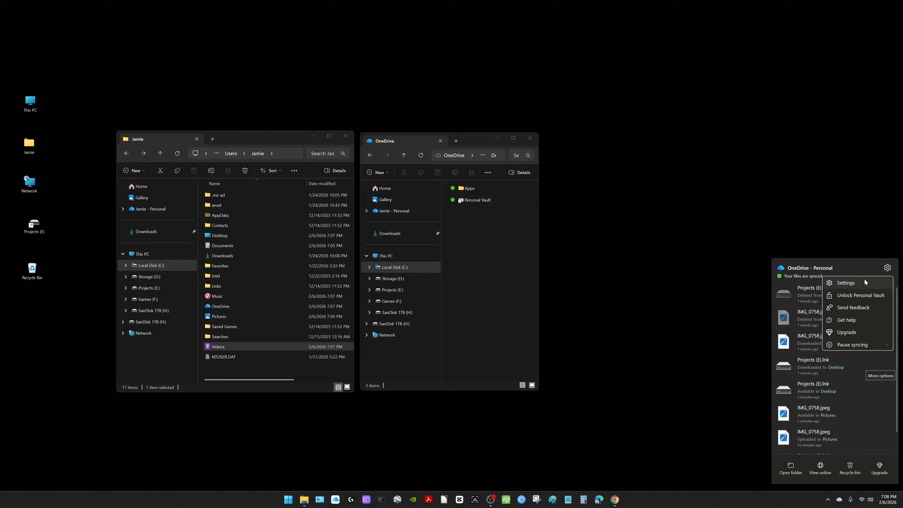
left_click(846, 283)
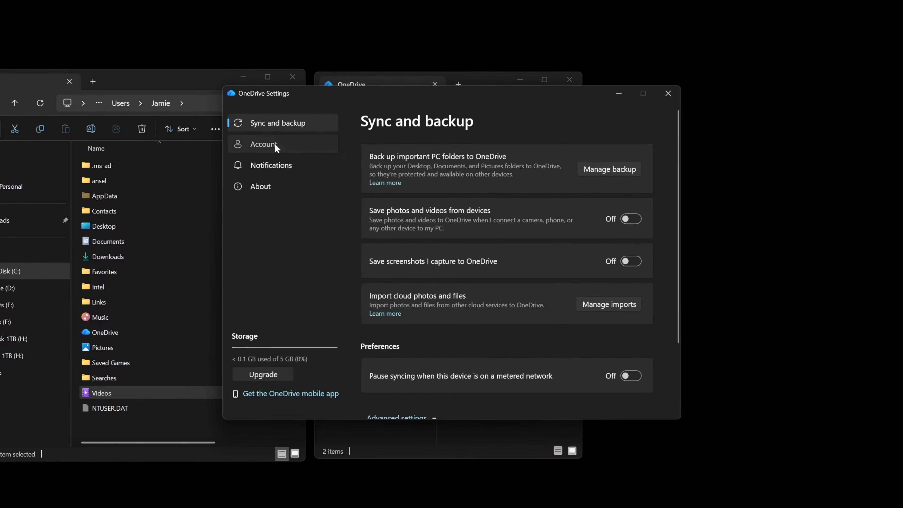
left_click(276, 145)
left_click(444, 177)
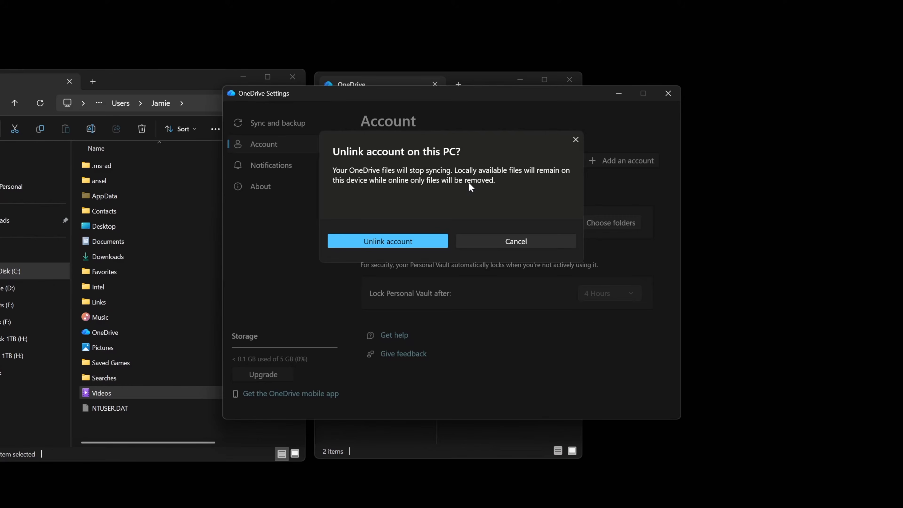
left_click(388, 245)
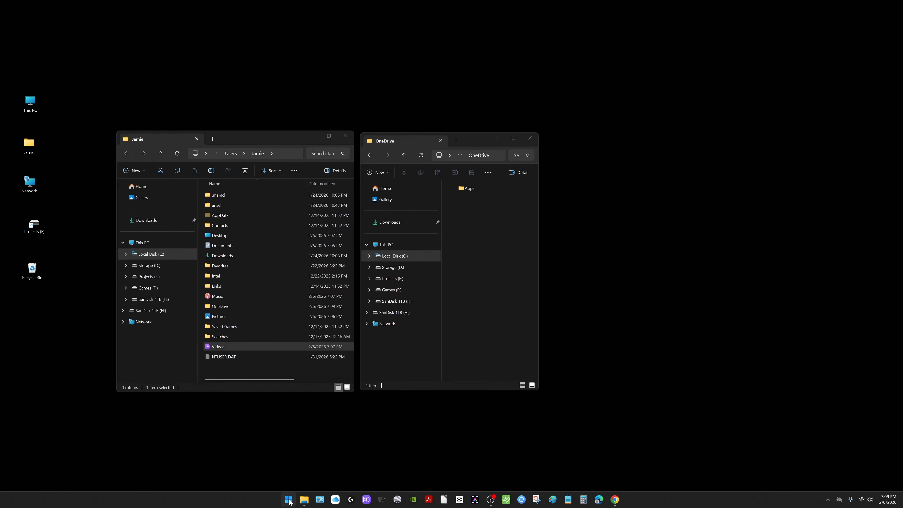
Uninstall Microsoft OneDrive from the installed apps in Windows Settings, and check the hidden system tray icons
left_click(286, 501)
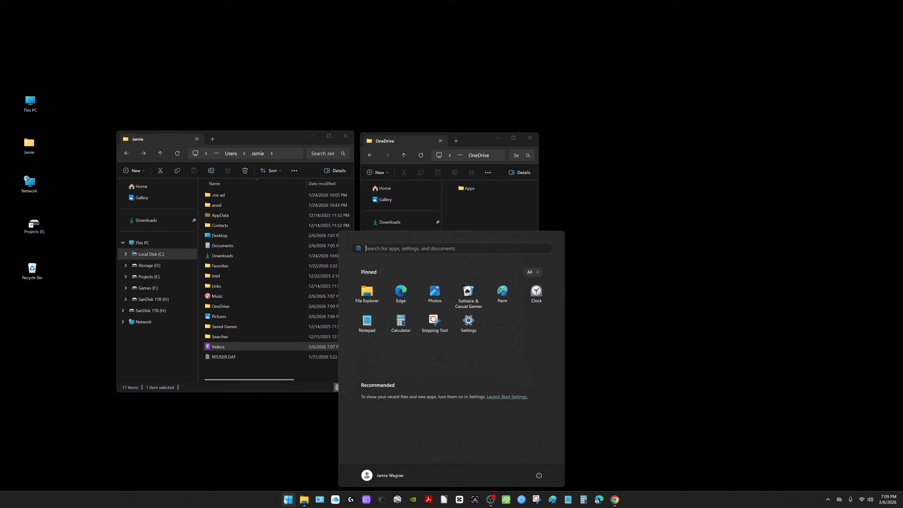
left_click(473, 329)
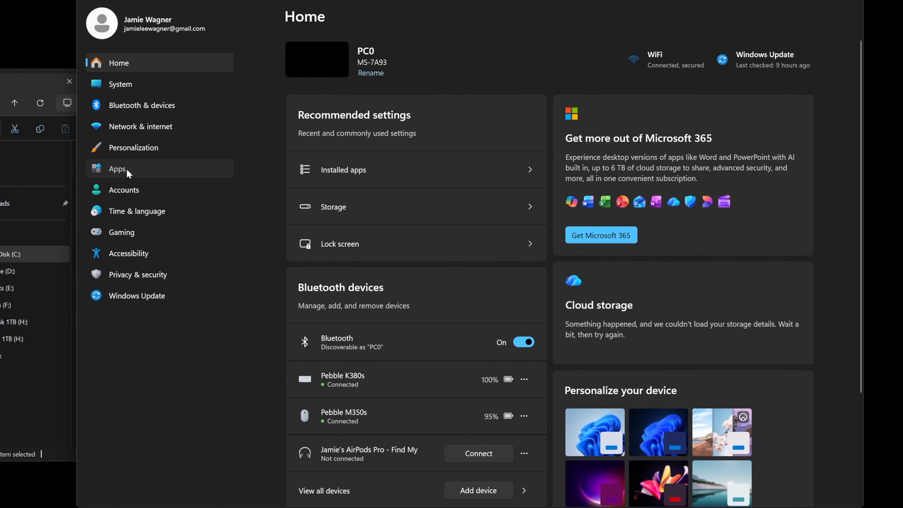
left_click(127, 168)
left_click(365, 60)
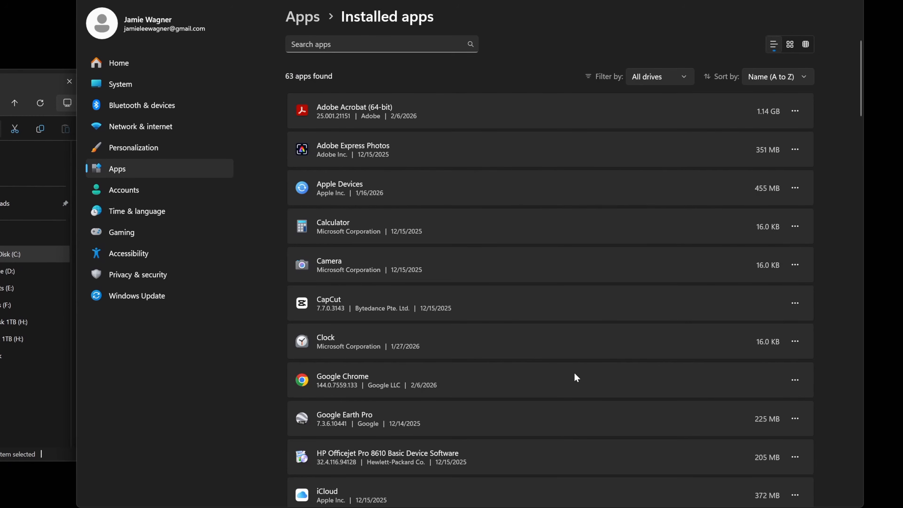
scroll(542, 376, "down", 15)
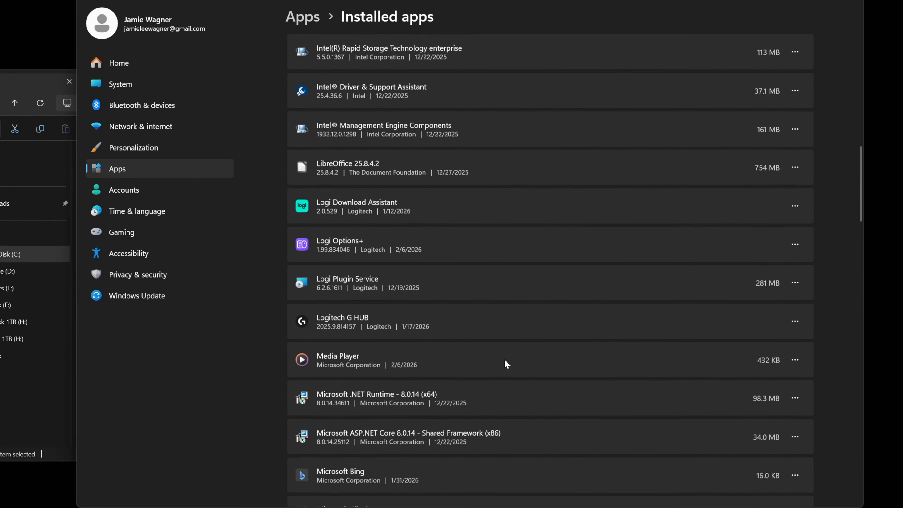
scroll(377, 365, "down", 4)
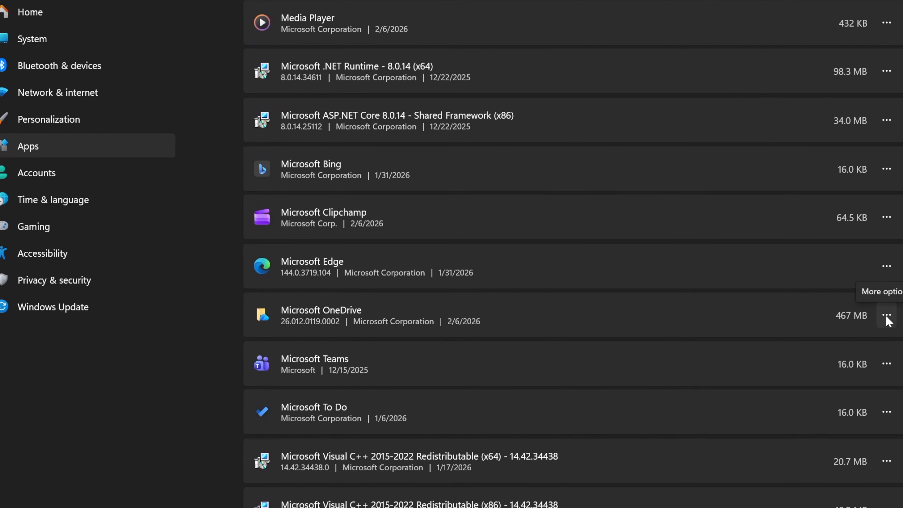
left_click(891, 318)
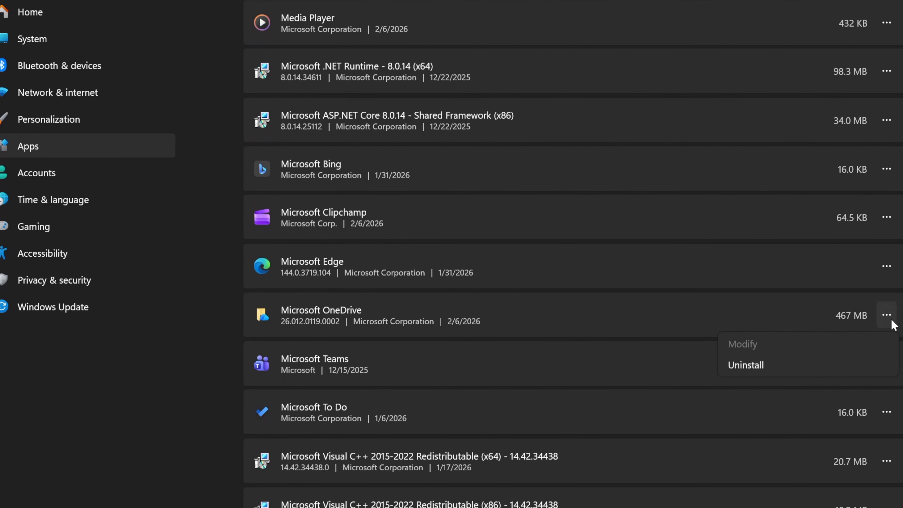
left_click(772, 366)
left_click(870, 388)
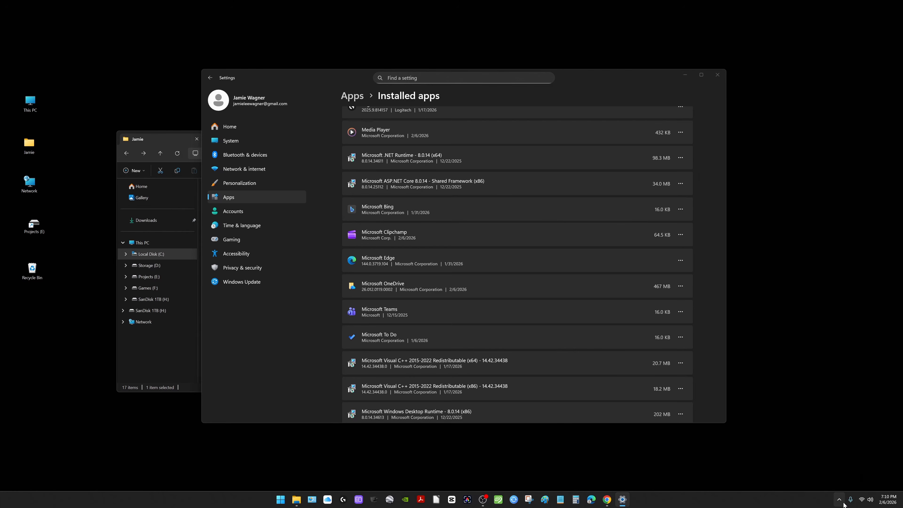
left_click(839, 499)
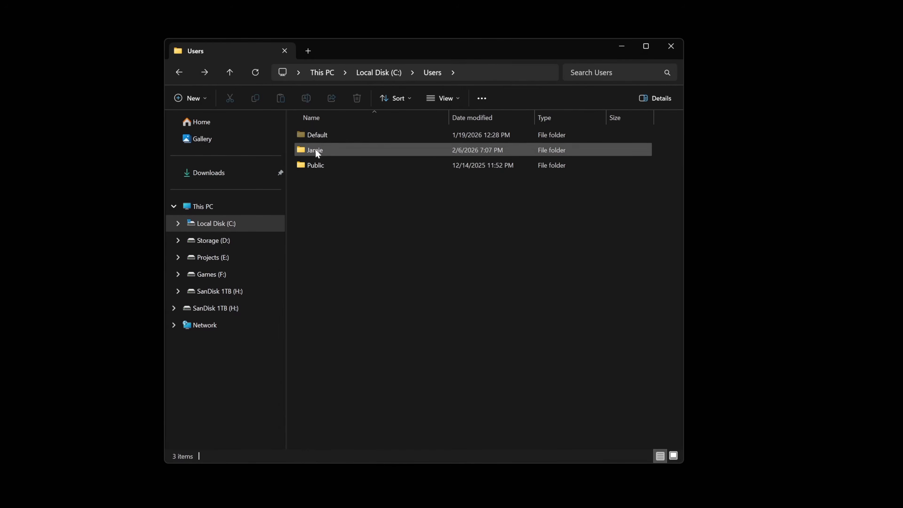
Inspect the leftover OneDrive folder in the user's profile folder and delete it
double_click(319, 148)
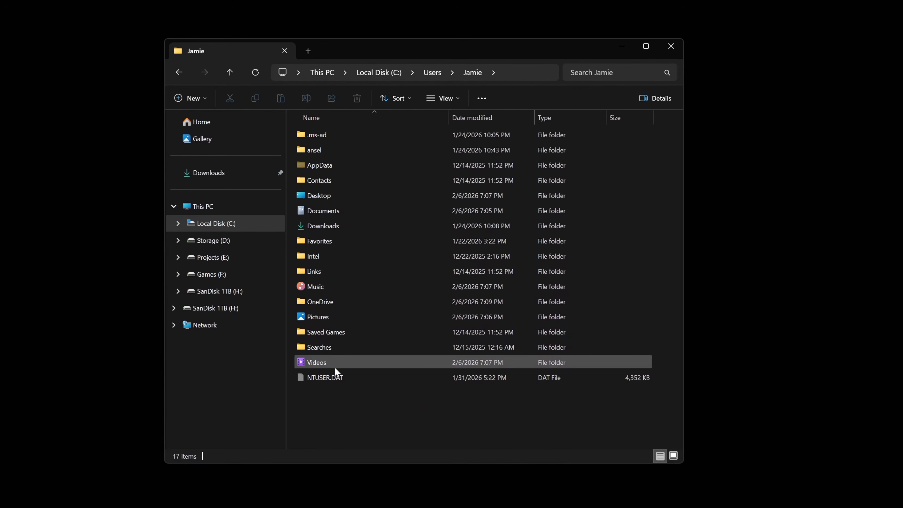
double_click(321, 301)
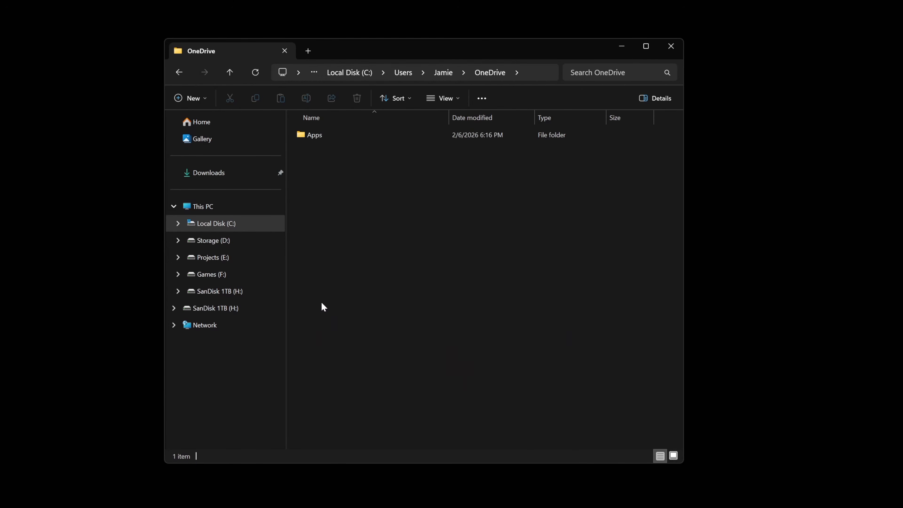
left_click(179, 72)
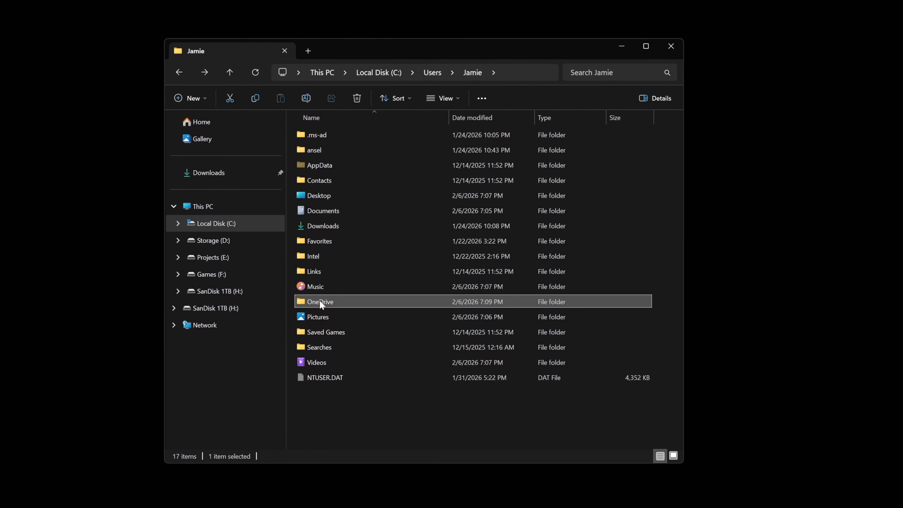
right_click(319, 302)
left_click(444, 318)
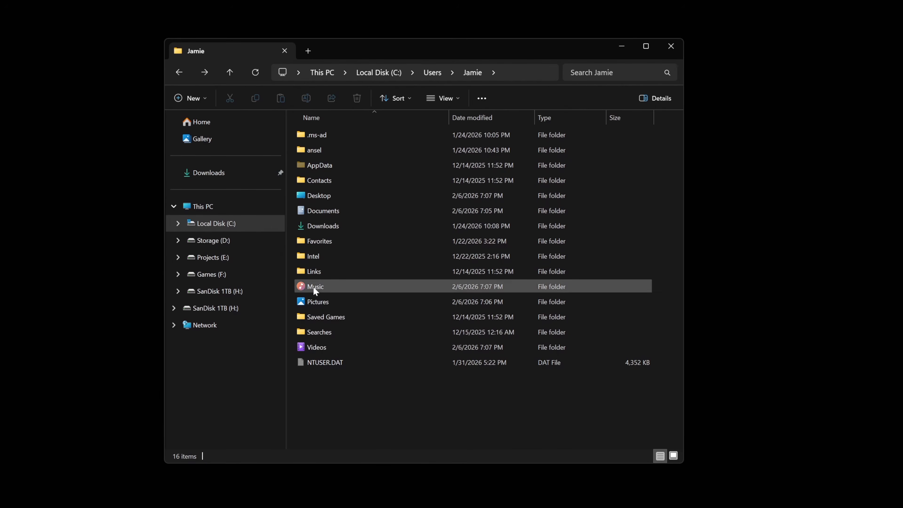
Check the target location path in the Documents folder's properties and close them without changing it
right_click(327, 209)
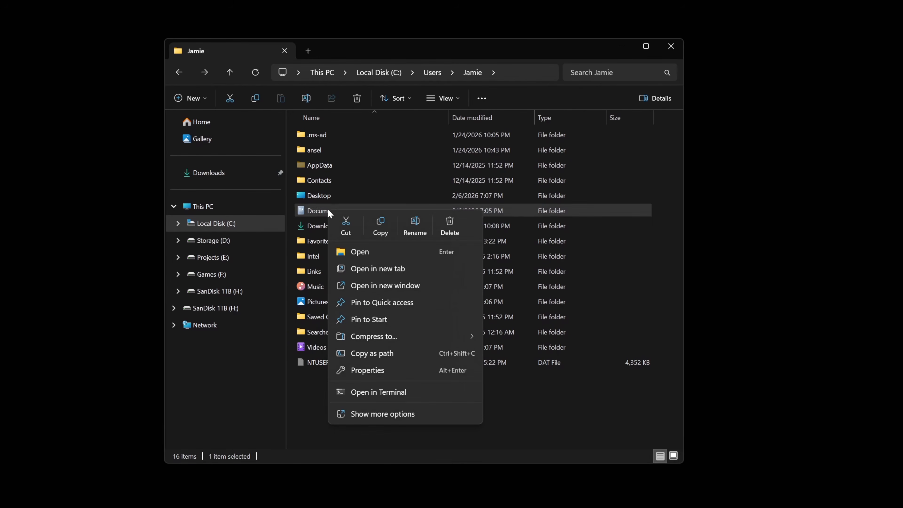
left_click(313, 209)
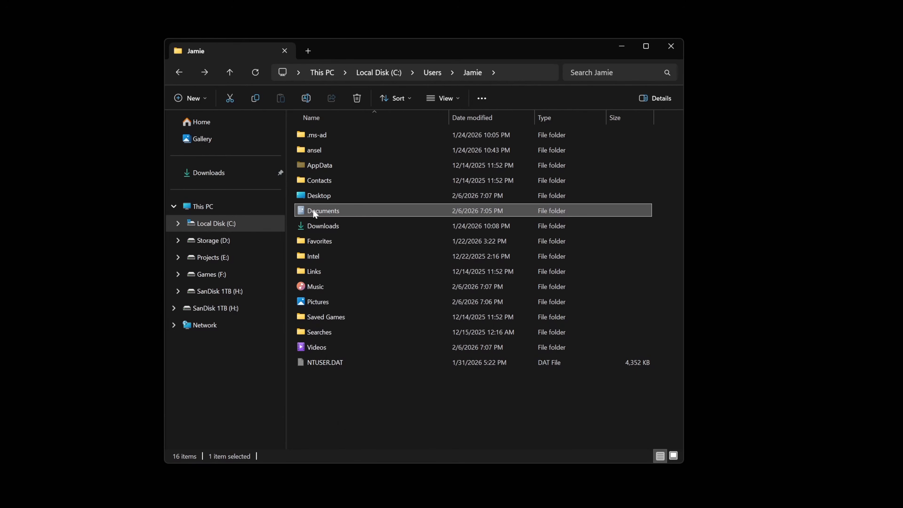
right_click(313, 210)
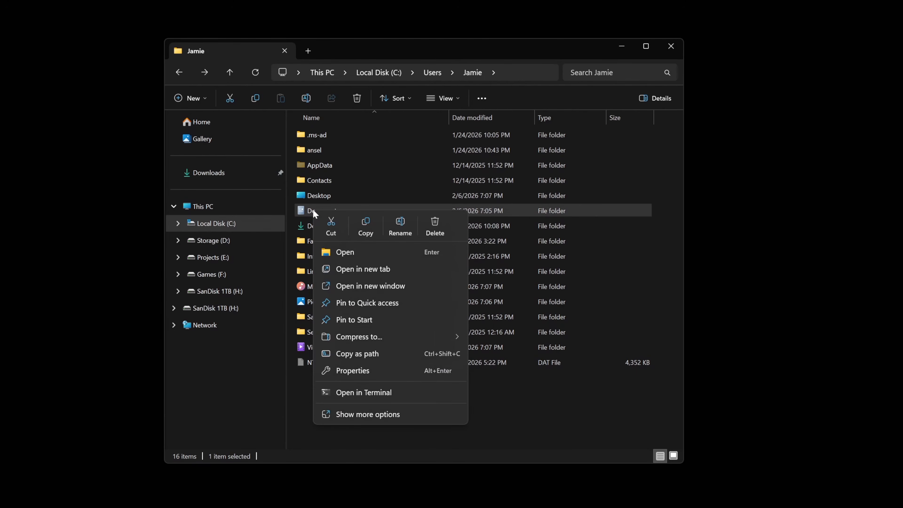
left_click(352, 371)
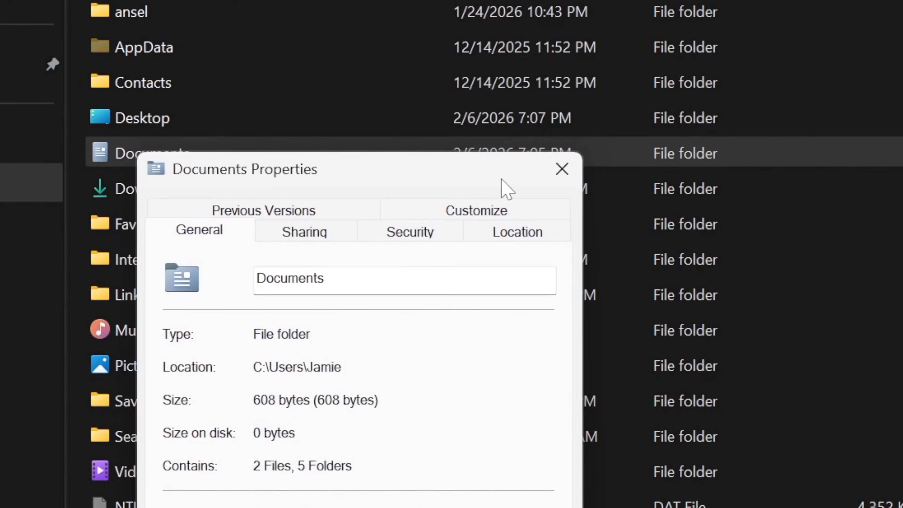
left_click_drag(474, 225, 425, 236)
left_click(439, 256)
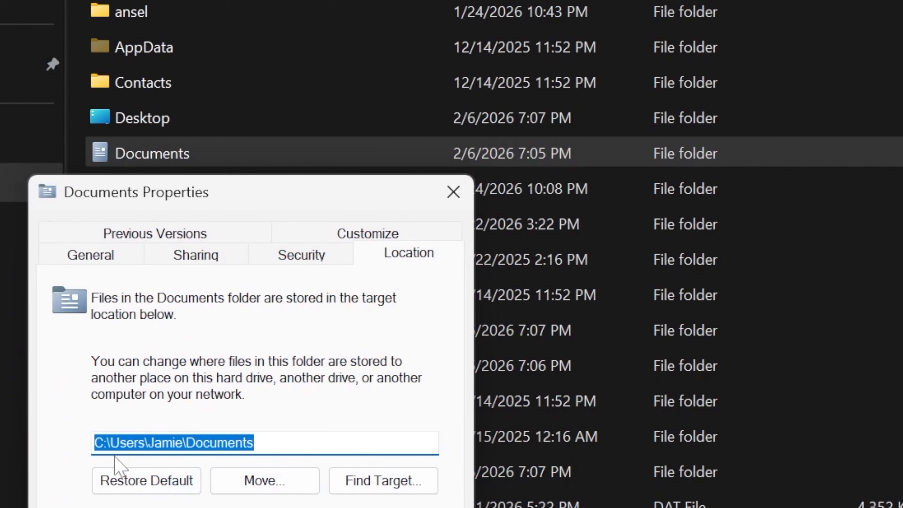
left_click(329, 507)
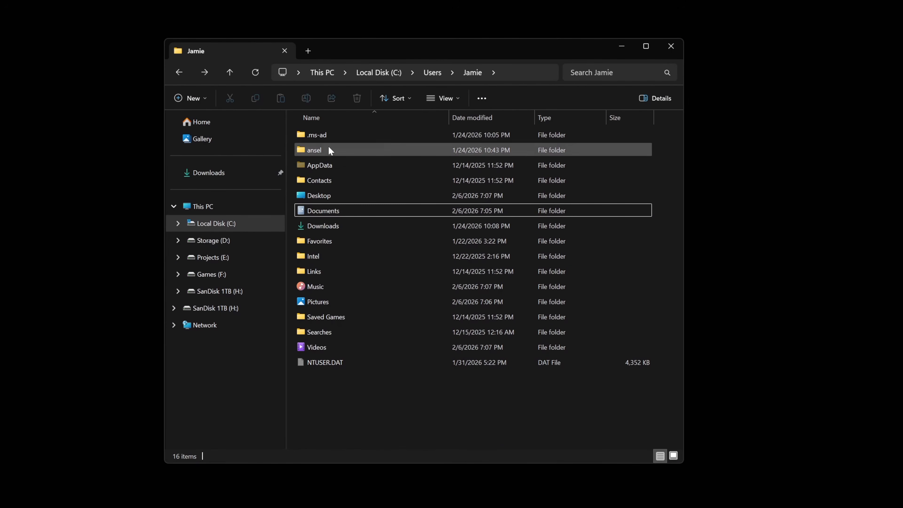
Examine the contents of the local Pictures folder and return to the user's profile folder
left_click_drag(407, 46, 406, 5)
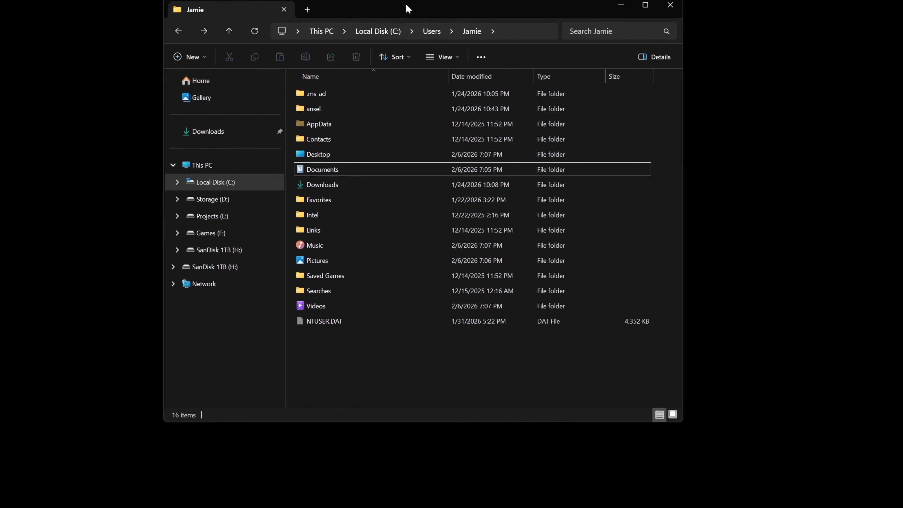
double_click(328, 262)
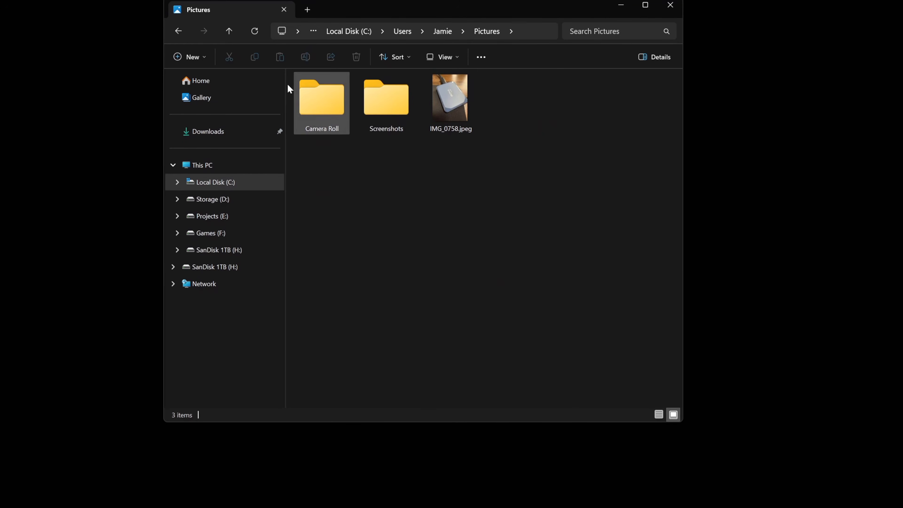
left_click(179, 32)
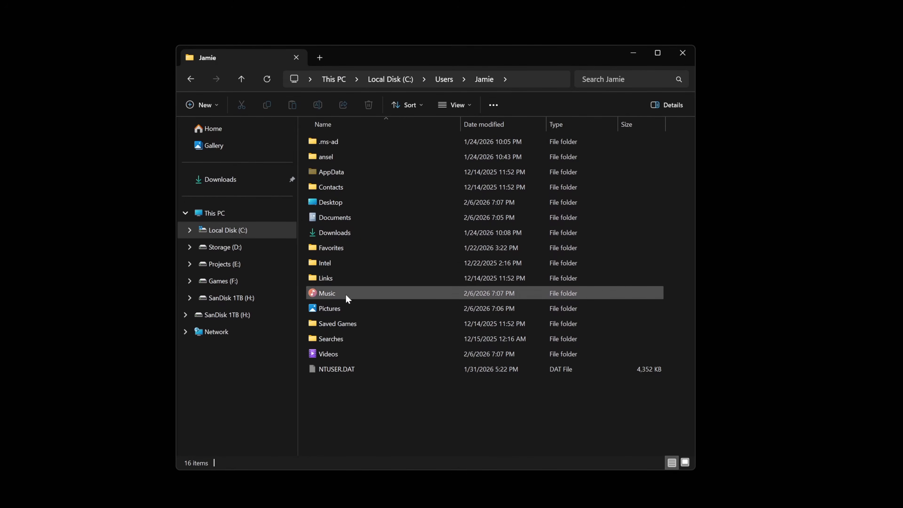
left_click(337, 309)
double_click(336, 307)
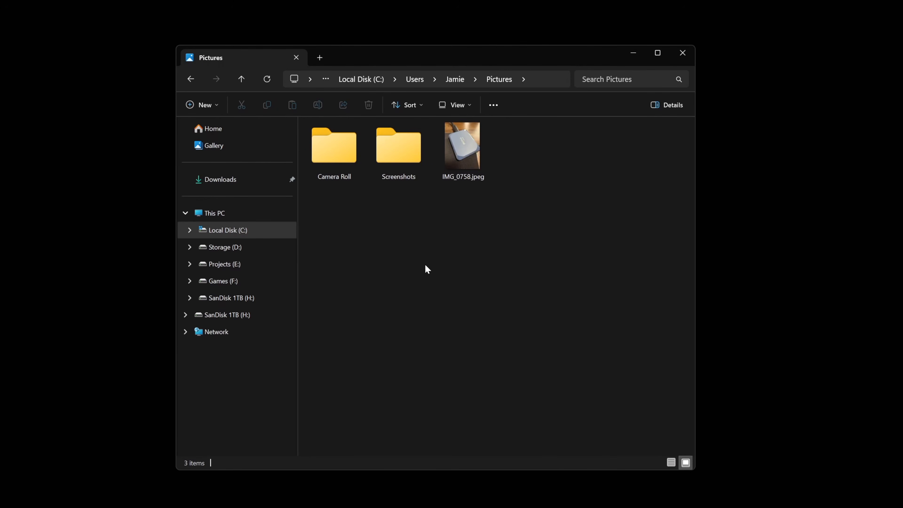
left_click(191, 79)
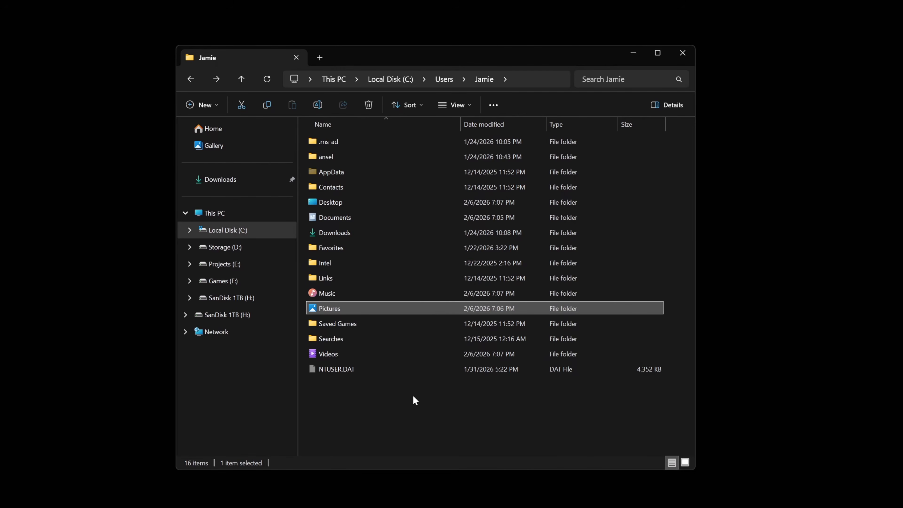
mouse_move(457, 58)
left_mouse_down()
mouse_move(454, 44)
mouse_move(462, 60)
left_mouse_up()
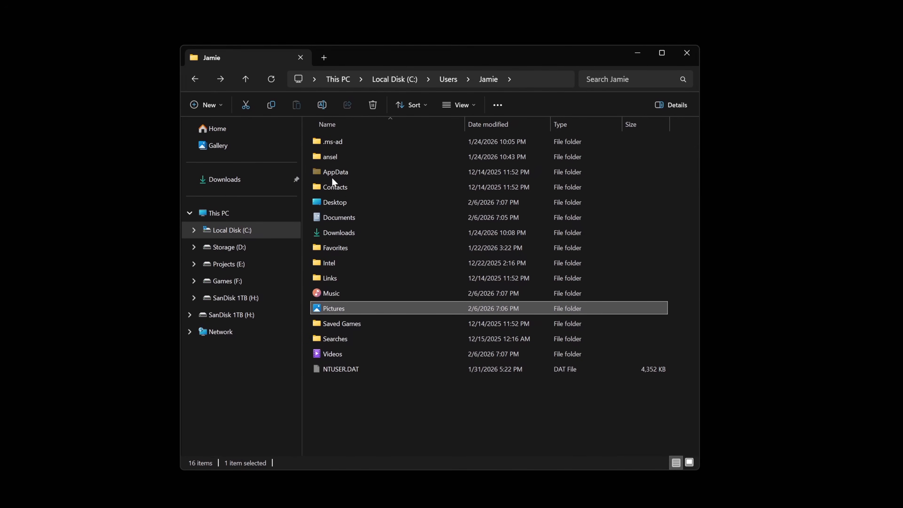